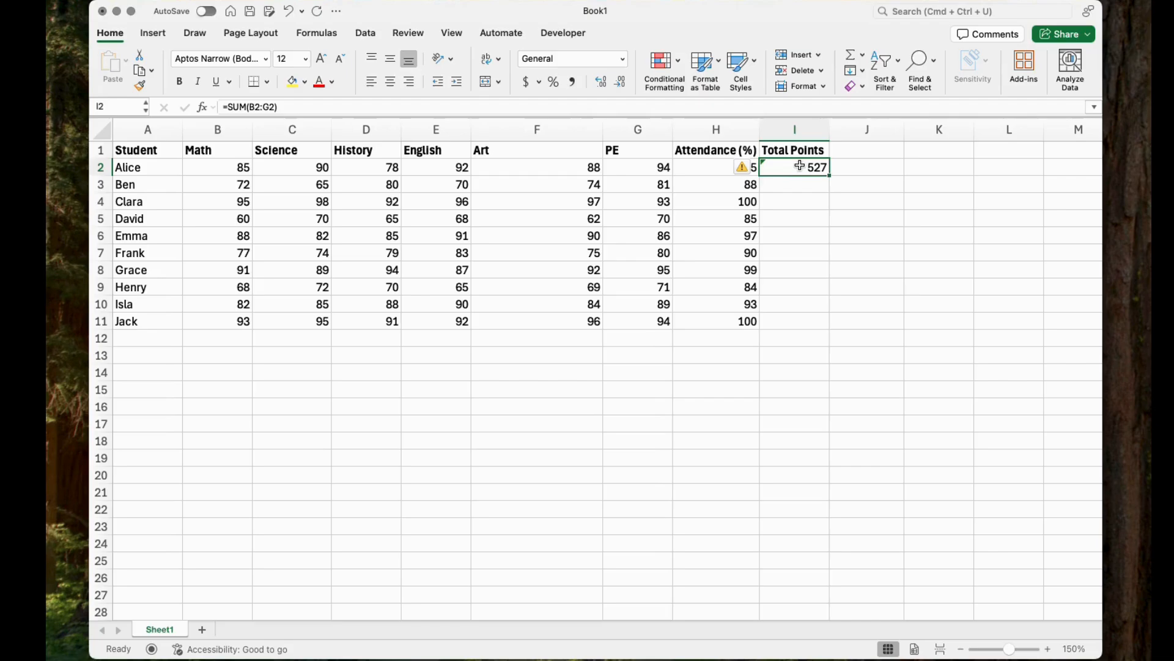
Step: Fill the Total Points formula from I2 down to I11 and enter the header Final Grade in J1
left_click_drag(831, 178, 833, 328)
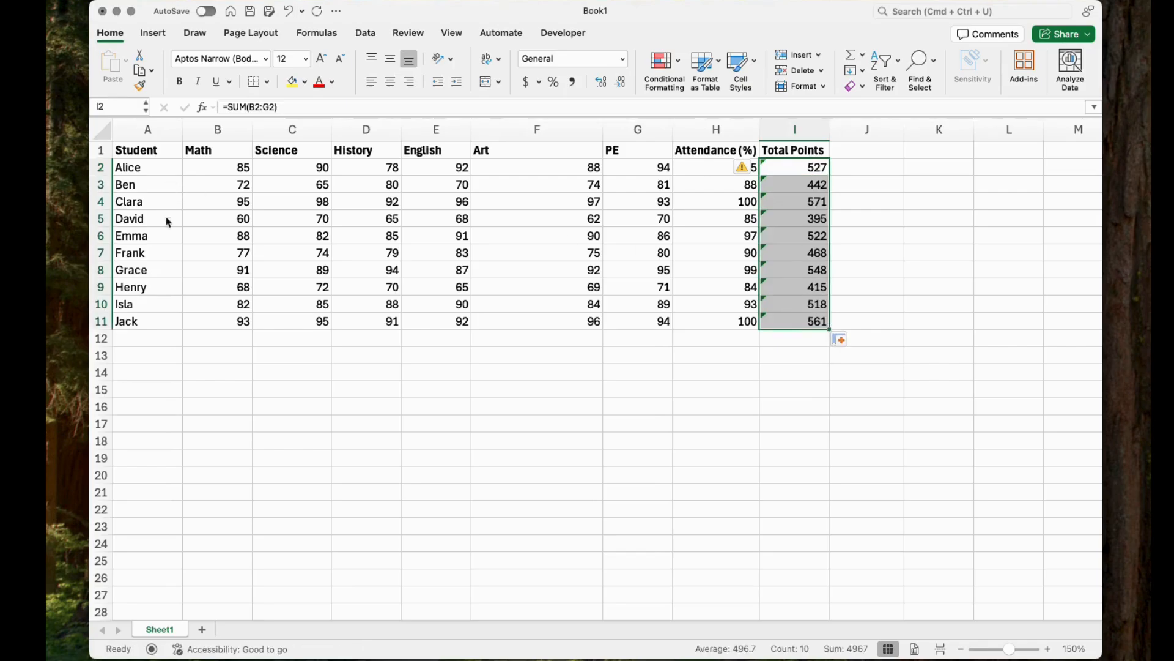
left_click(858, 154)
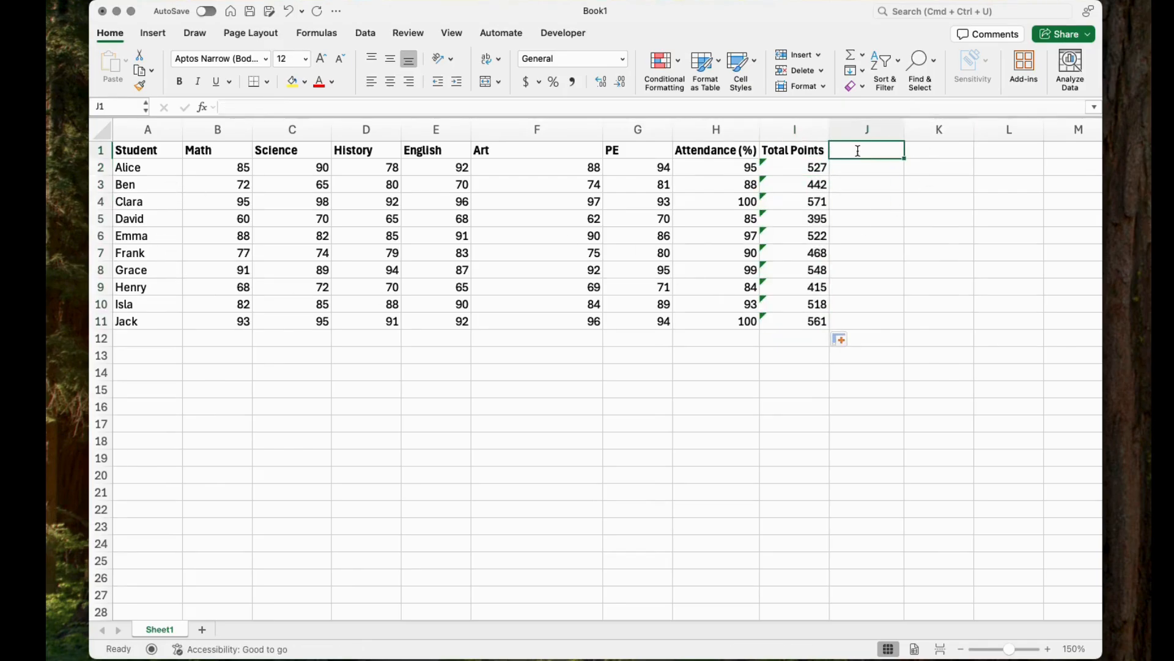
double_click(859, 153)
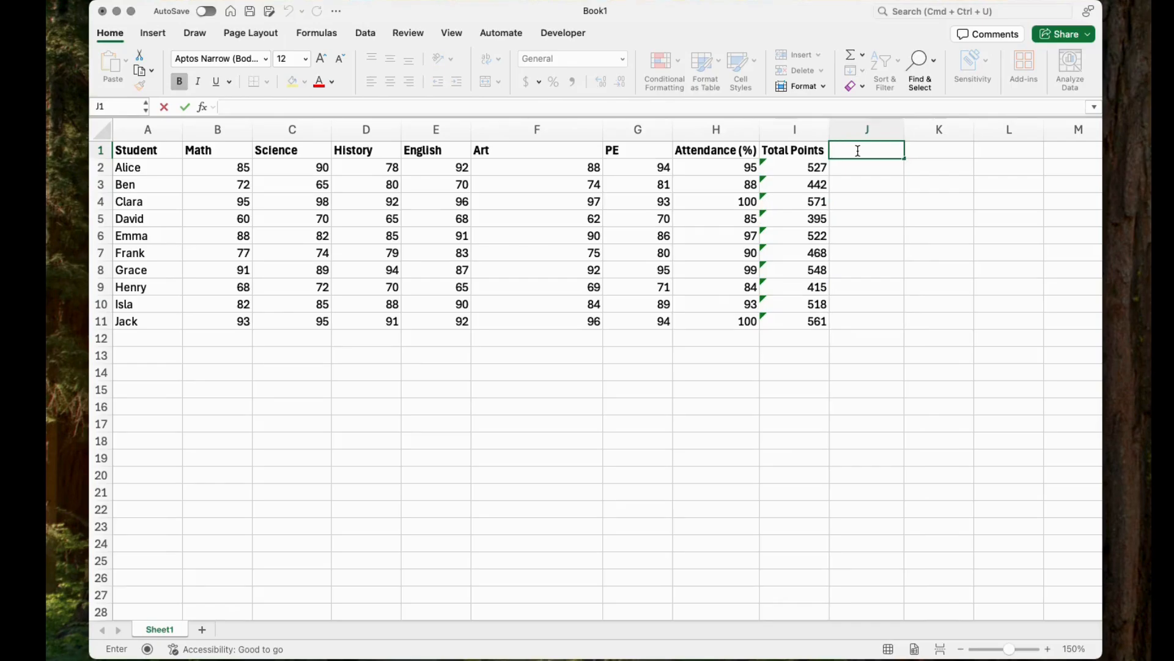
type("Final Grade")
key("Return")
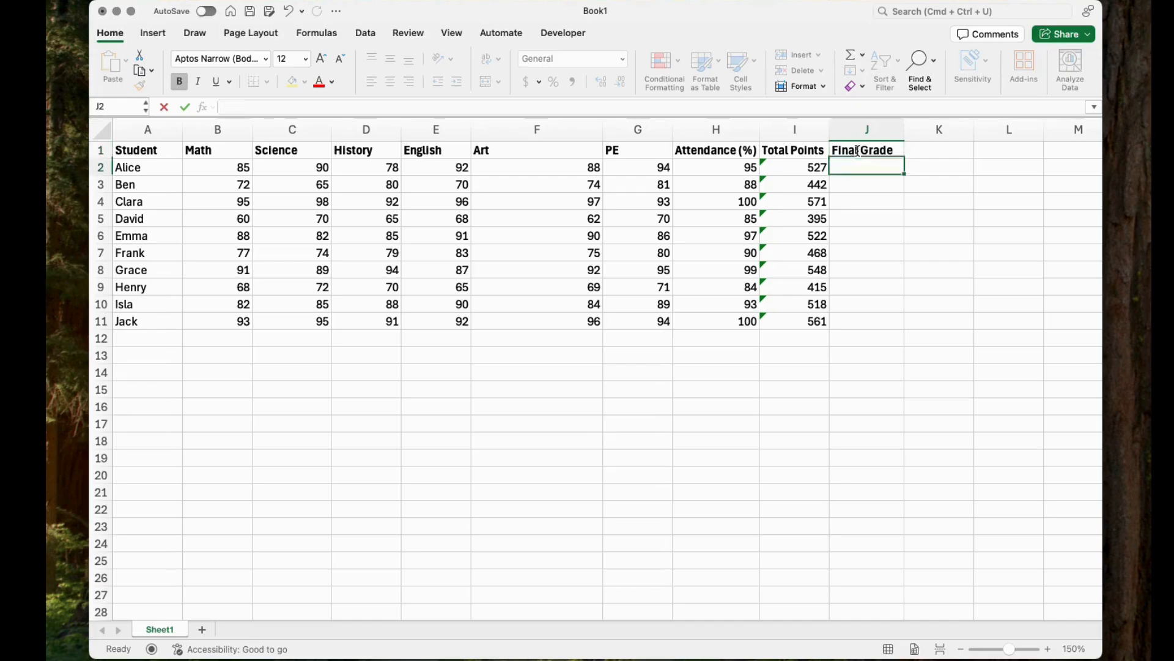
Step: Enter =AVERAGE(B2:G2) in J2 to average the first student's six subject scores
type("=Av")
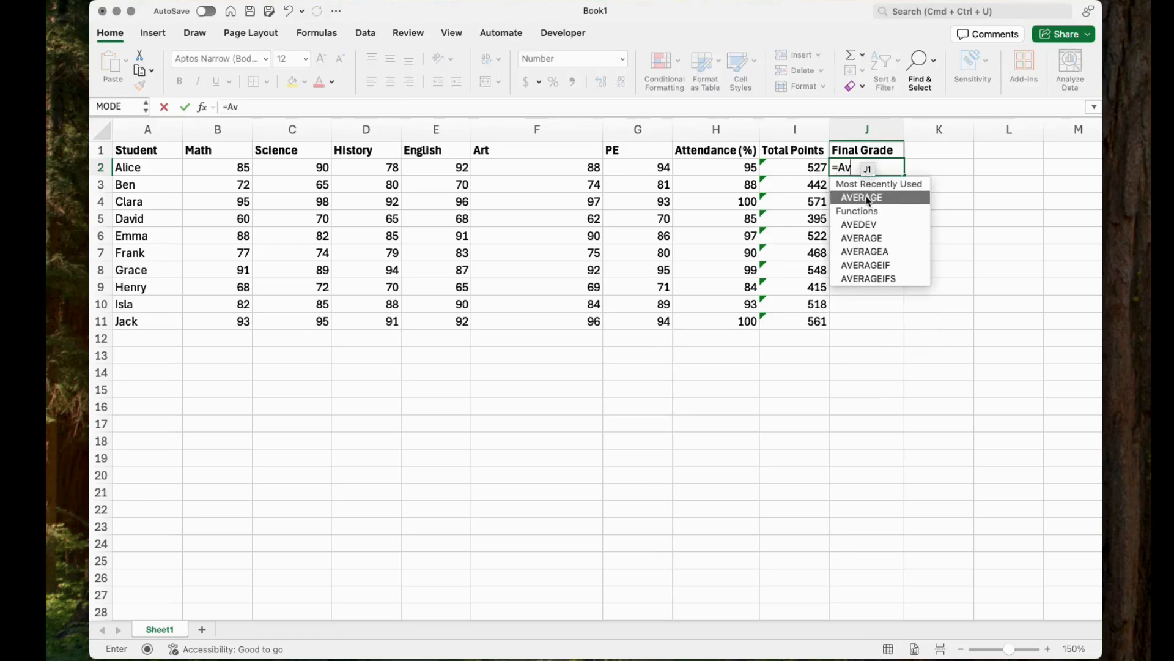
double_click(868, 197)
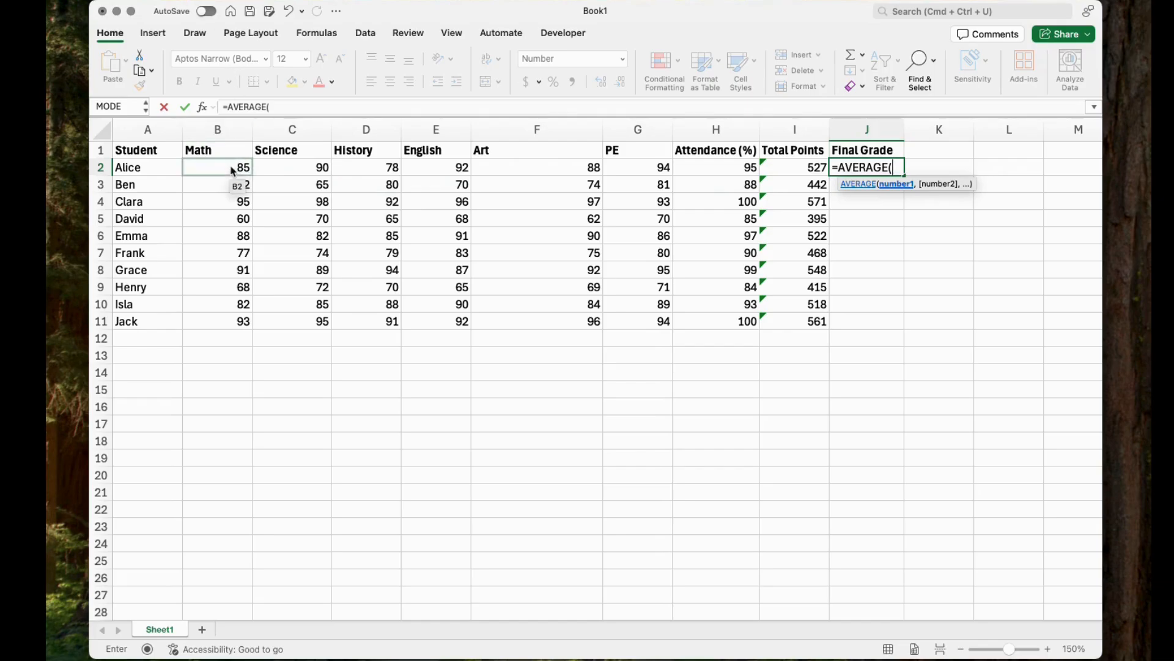
left_click_drag(232, 168, 641, 168)
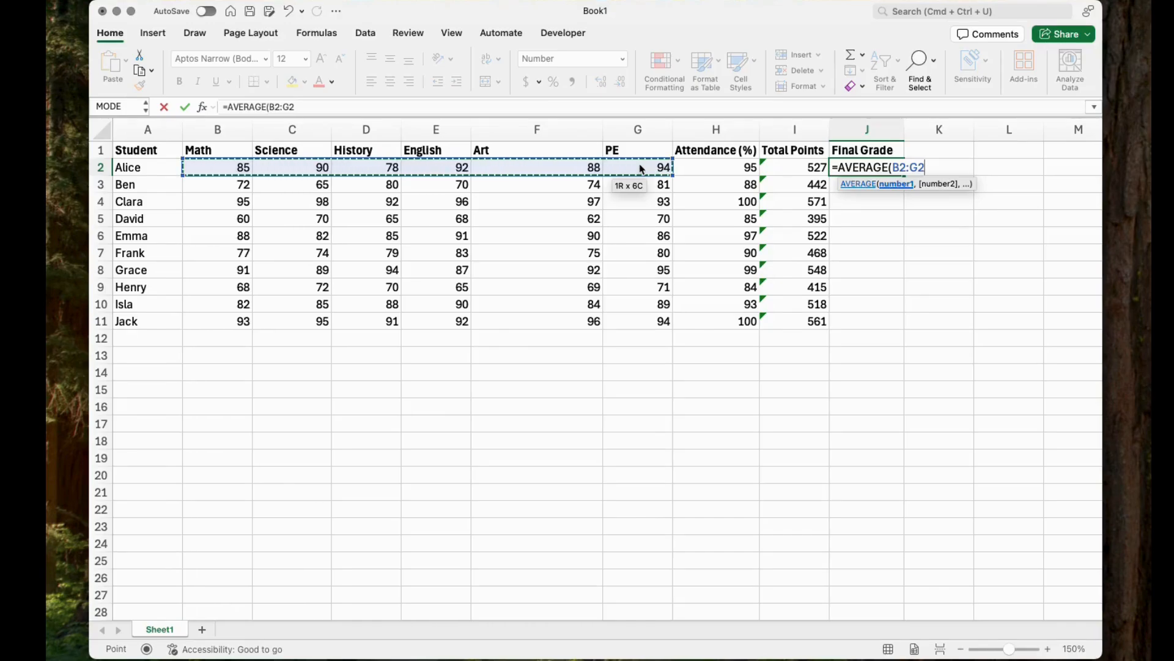
key("Return")
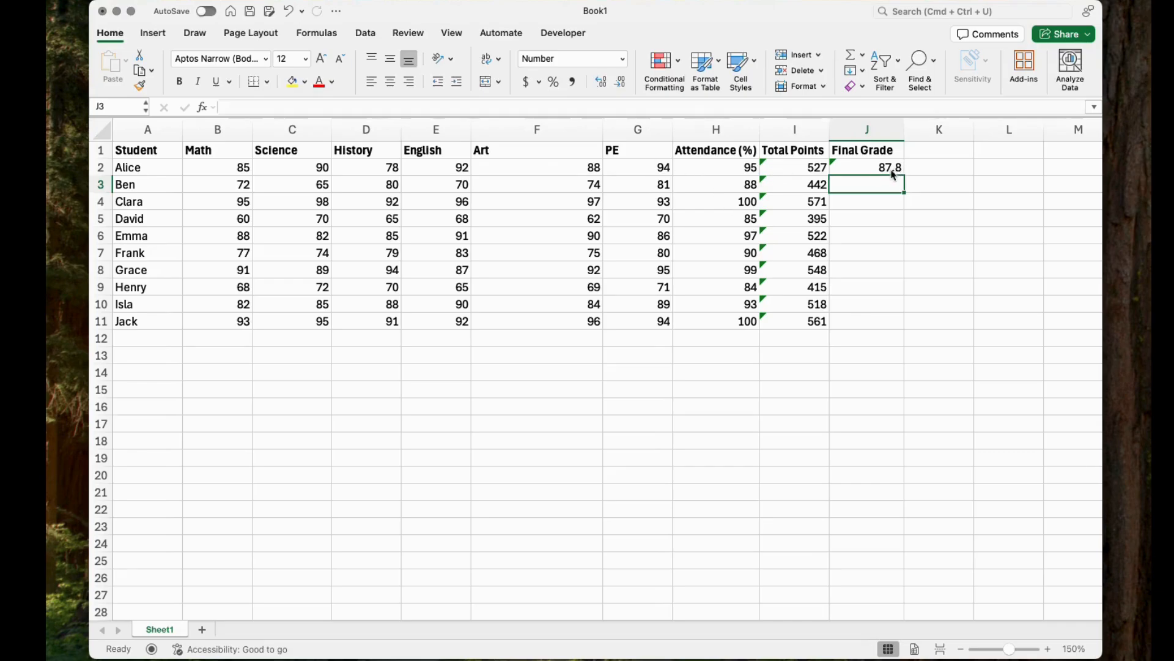
Step: Set the J2 average to one decimal place and fill its formula down to J11
left_click(622, 88)
key("Up")
left_click(602, 85)
left_click(624, 86)
left_click(625, 89)
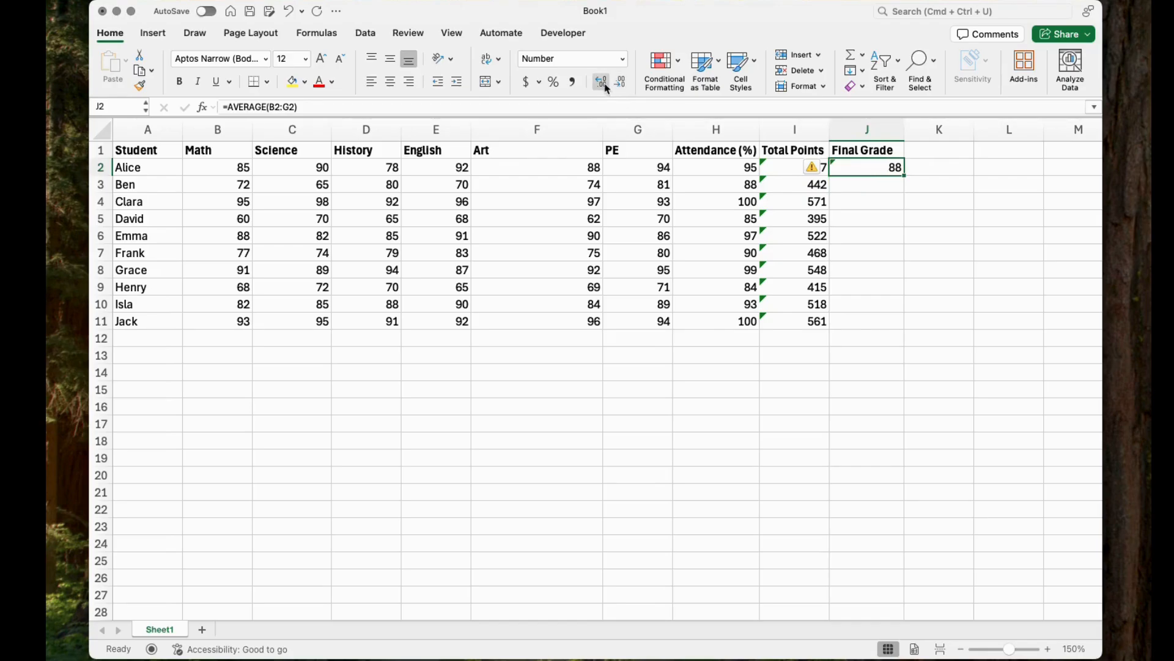
left_click(605, 86)
left_click(898, 188)
left_click(891, 171)
left_click_drag(906, 181, 900, 333)
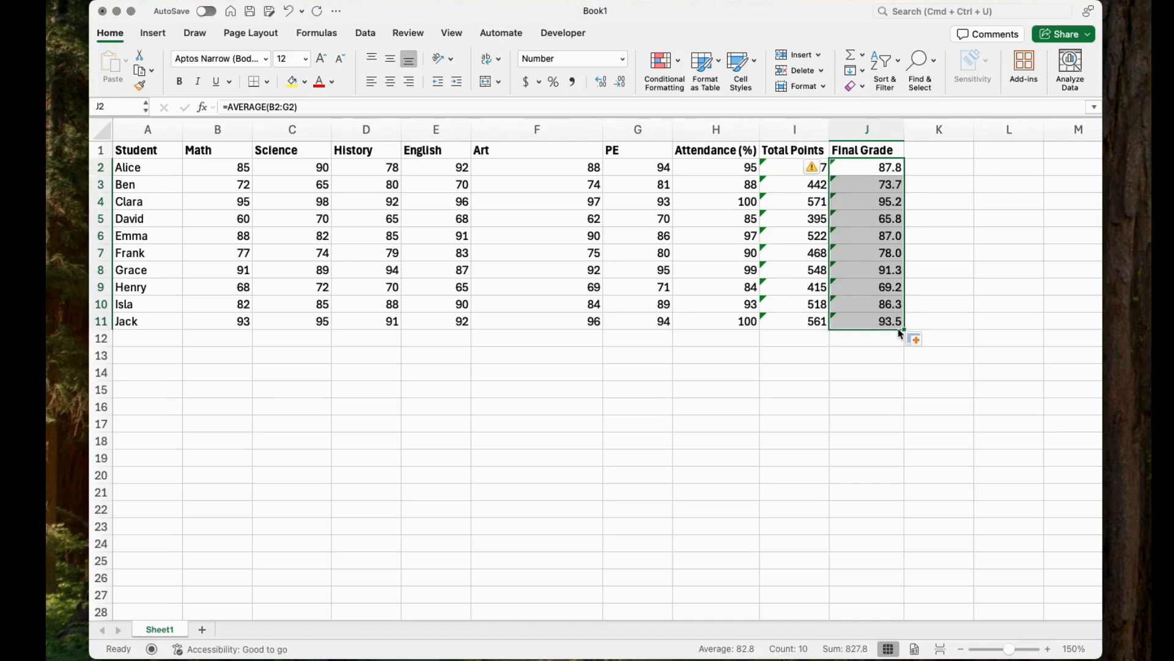
Step: Enter the column header Pass/Fail in K1
left_click(934, 153)
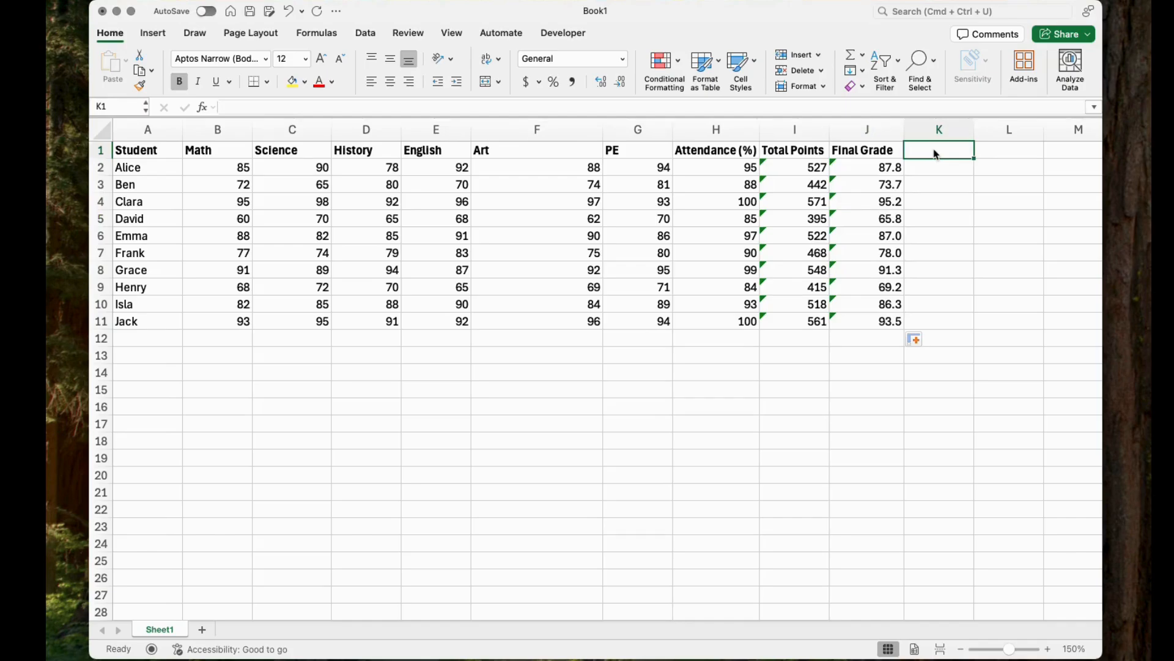
type("Pa")
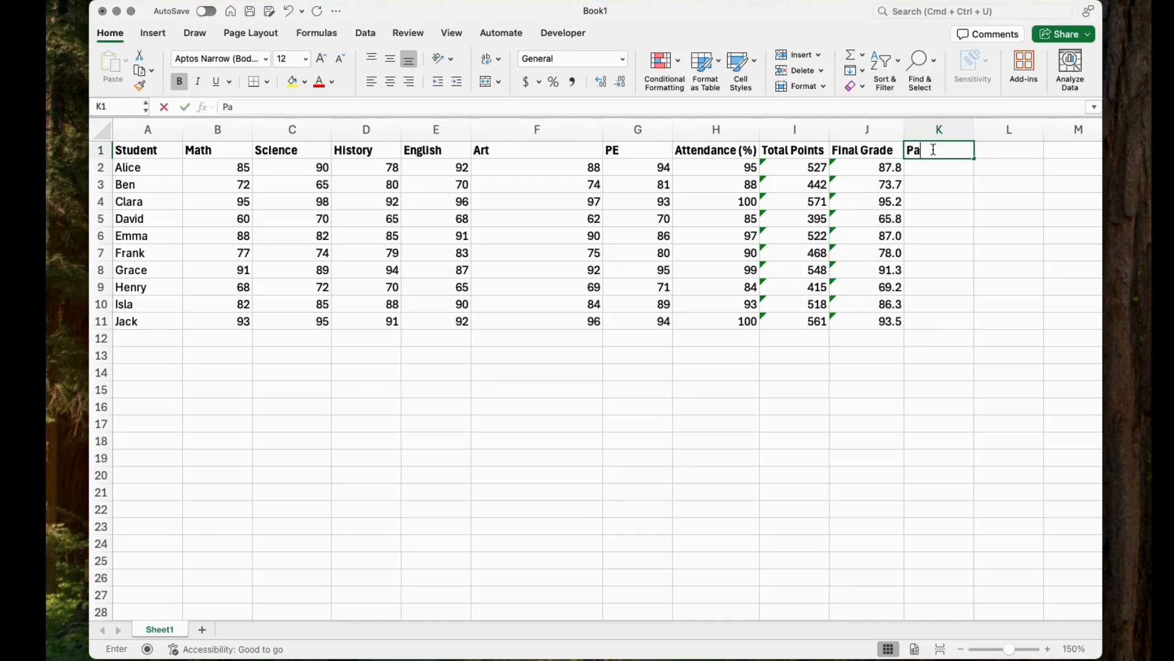
type("ss/Fail")
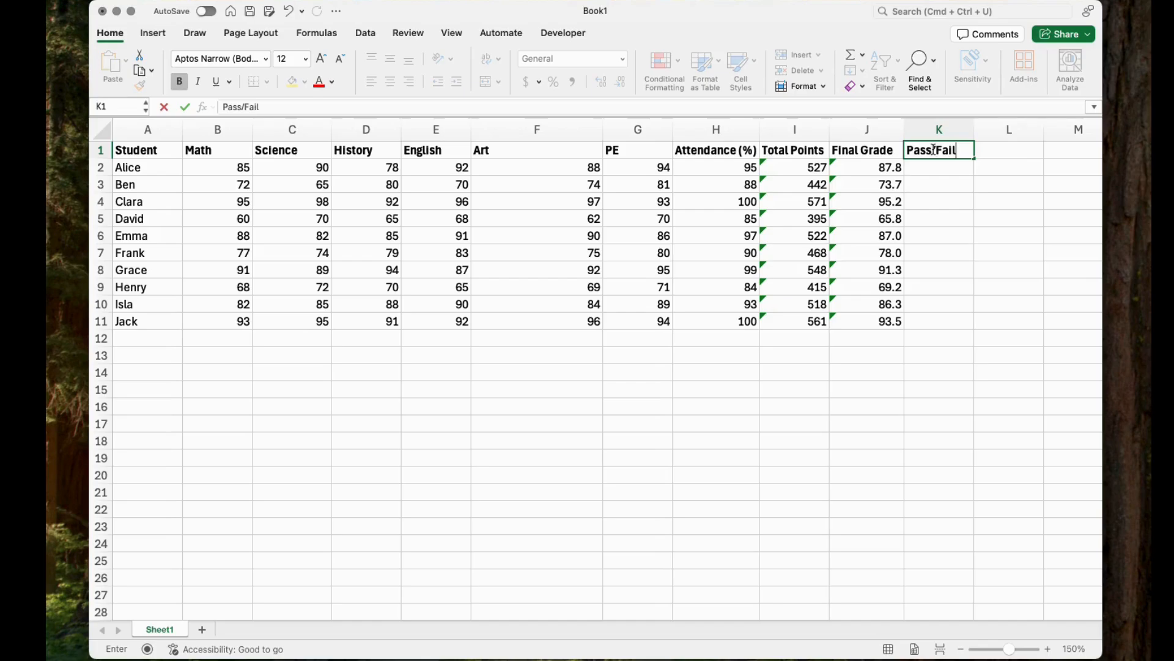
key("Return")
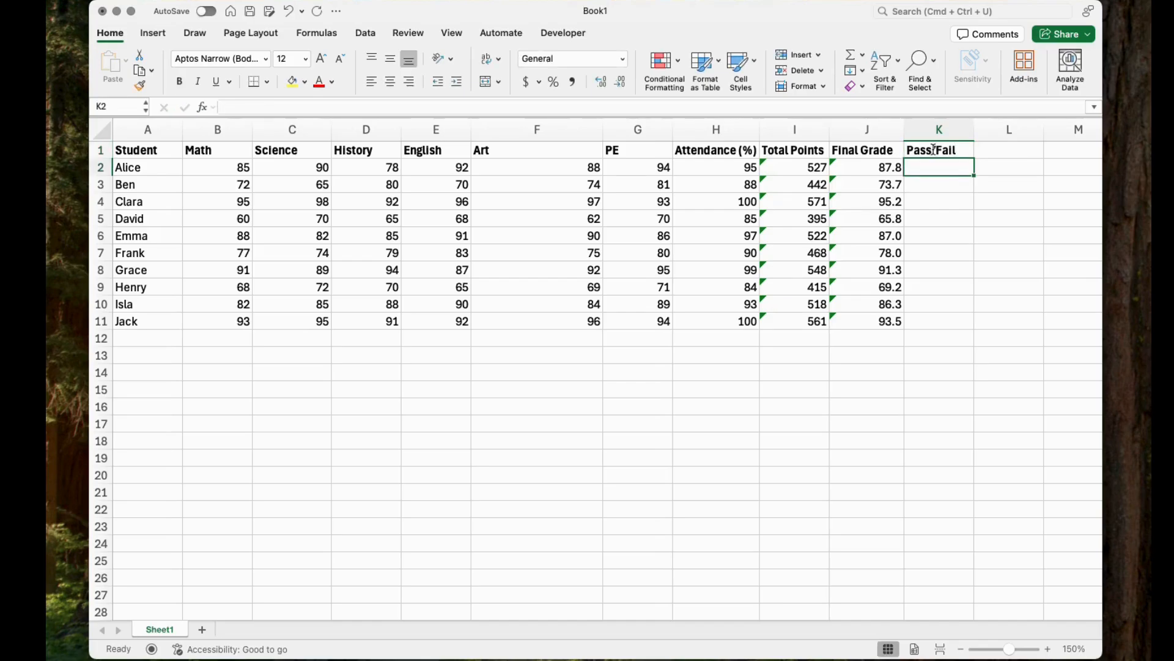
Step: Enter =IF(AVERAGE(B2:G2)>=70,"Pass","Fail") in K2 to grade the first student
type("=")
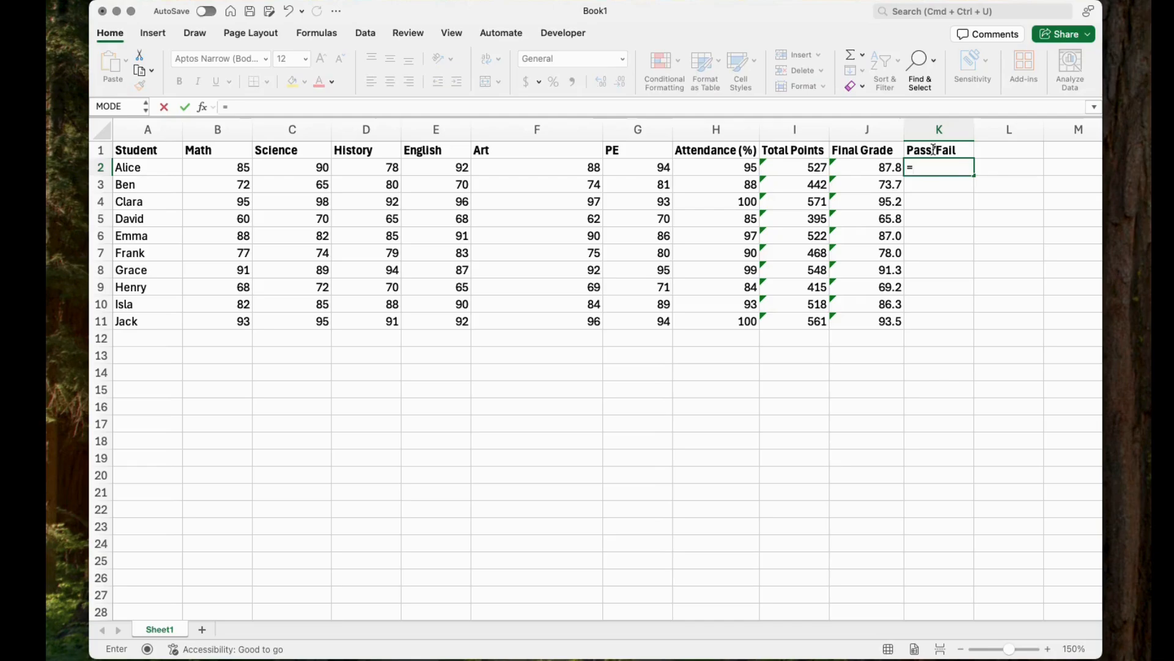
type("IF")
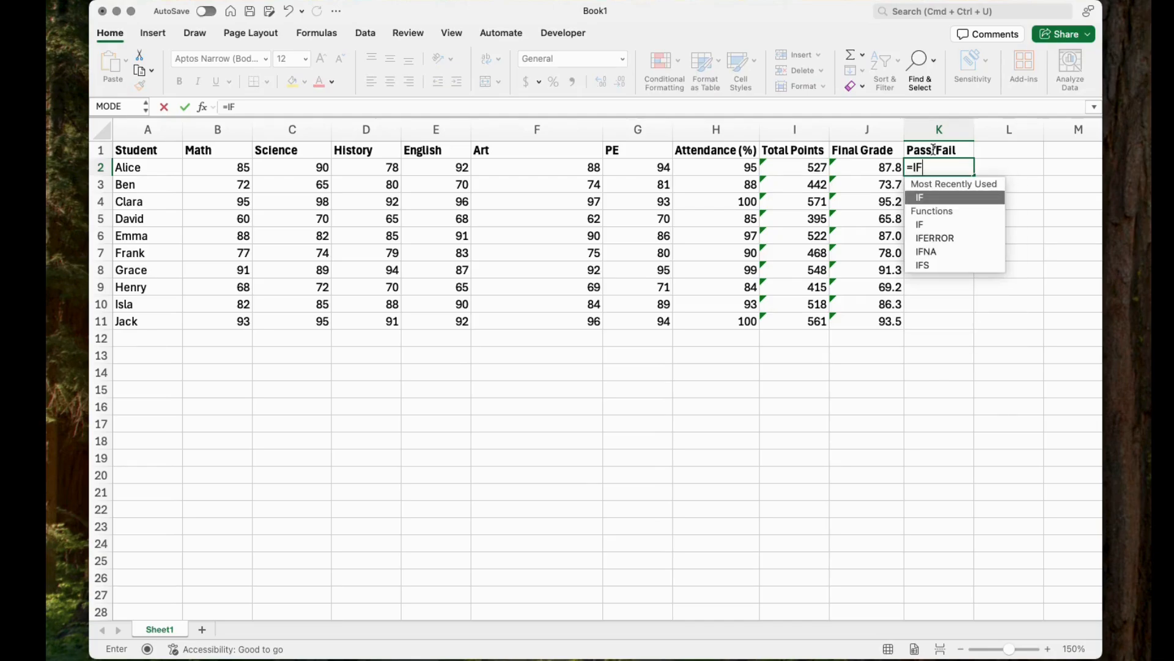
type("(AV")
key("Return")
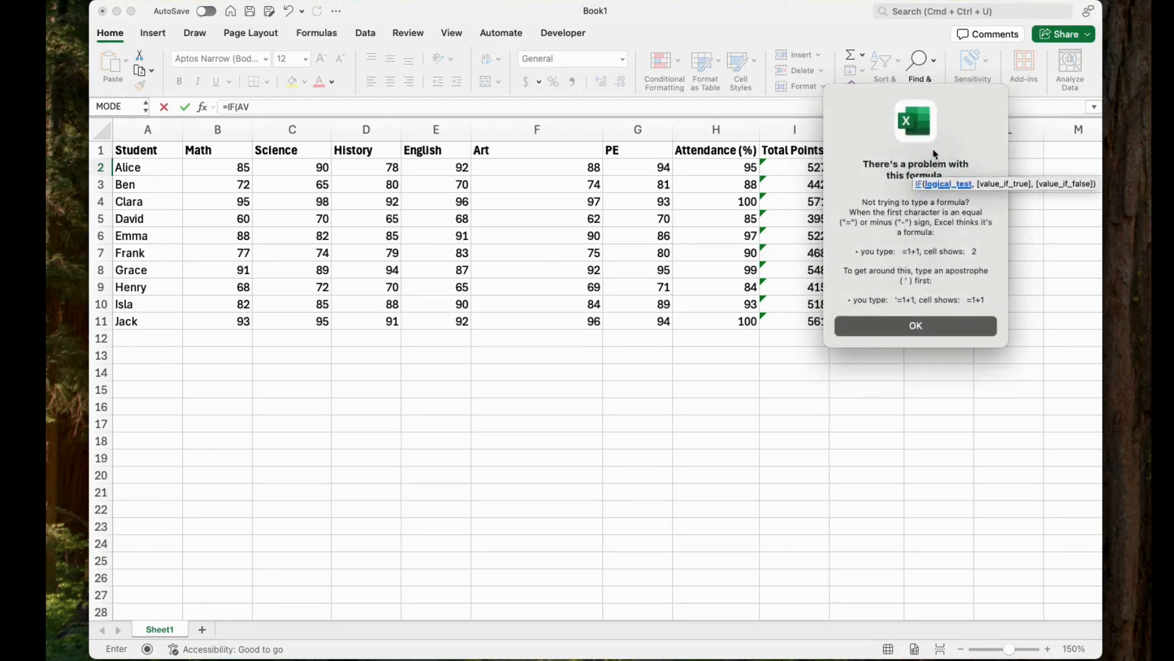
left_click(931, 327)
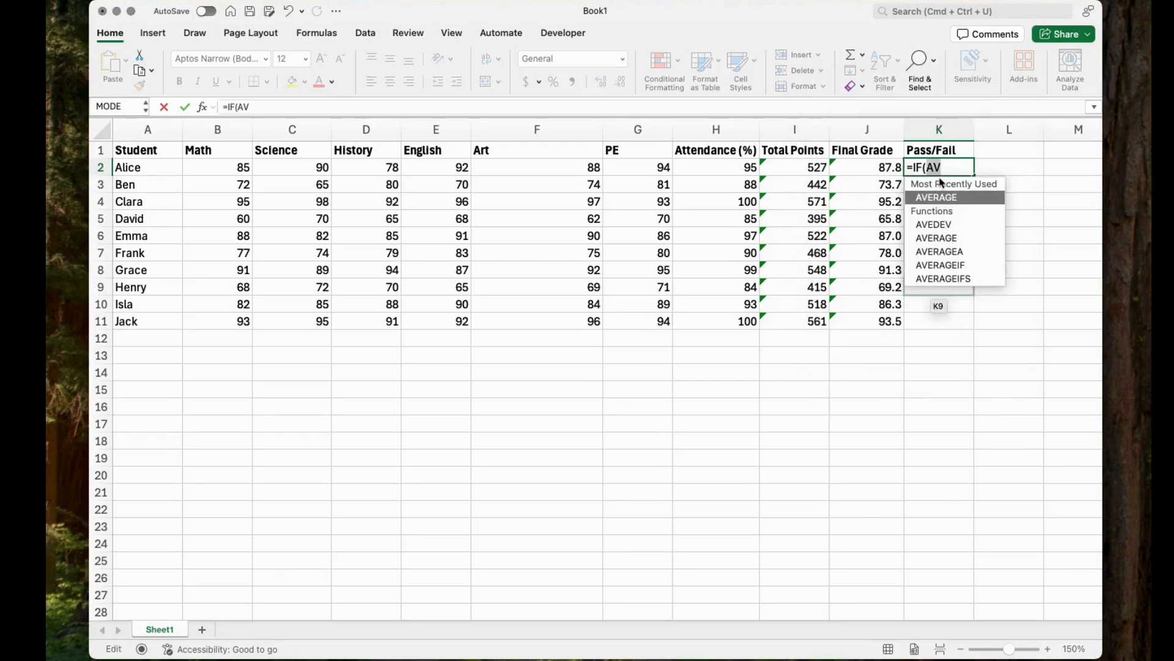
double_click(940, 198)
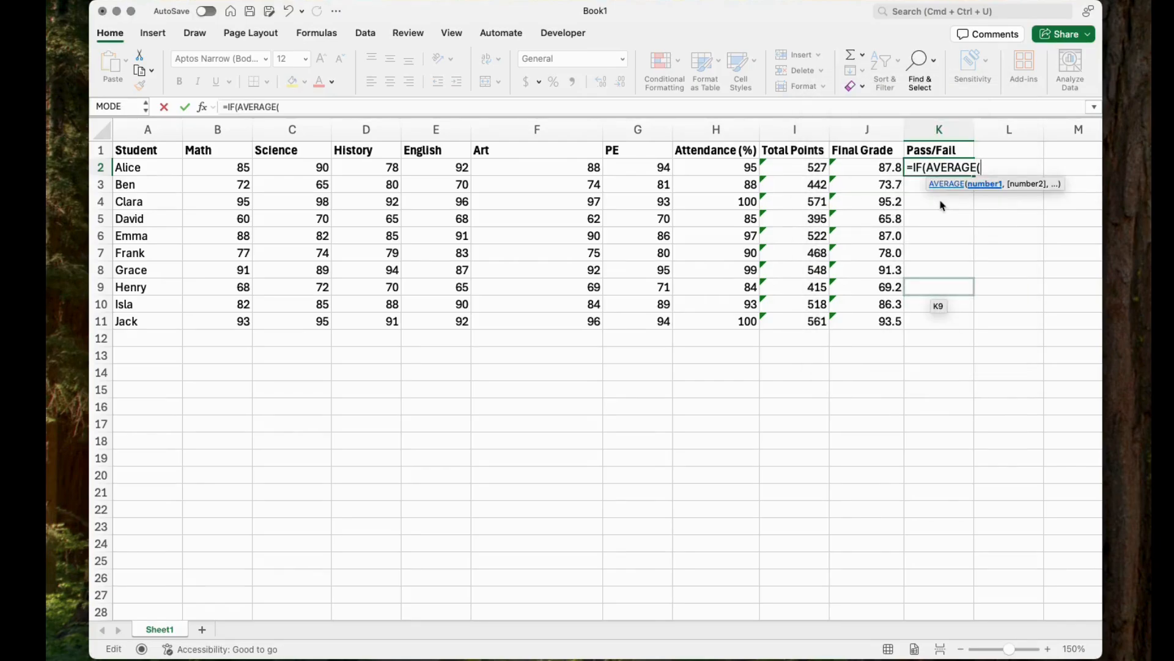
left_click_drag(199, 165, 616, 170)
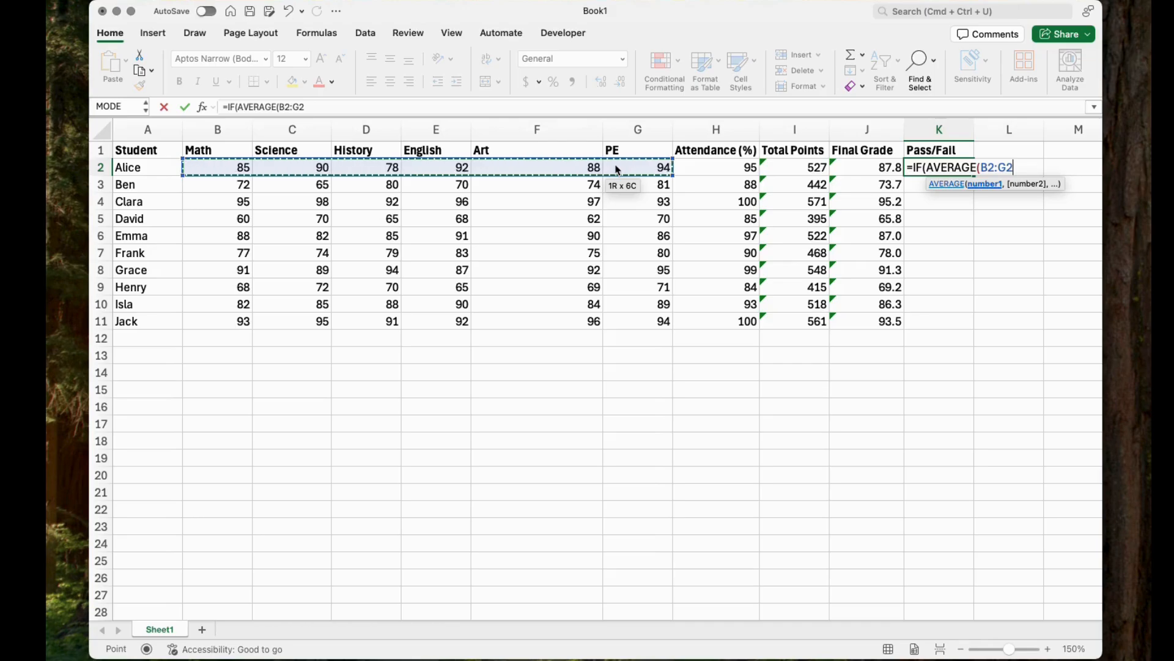
type(")")
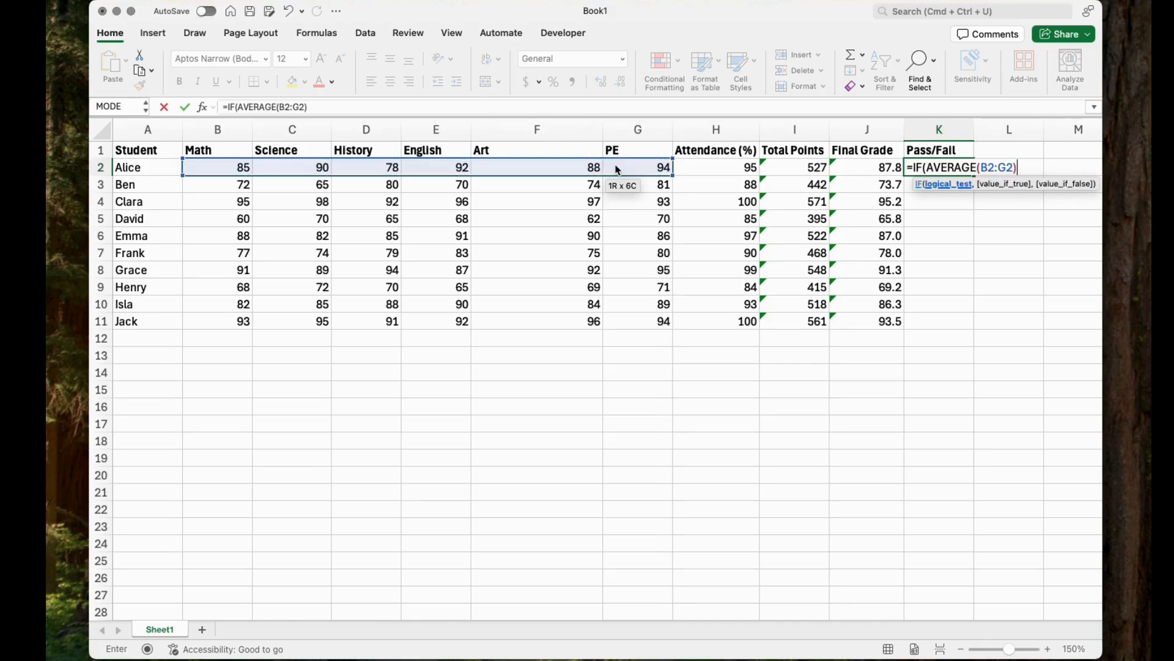
type(">=70")
type(",")
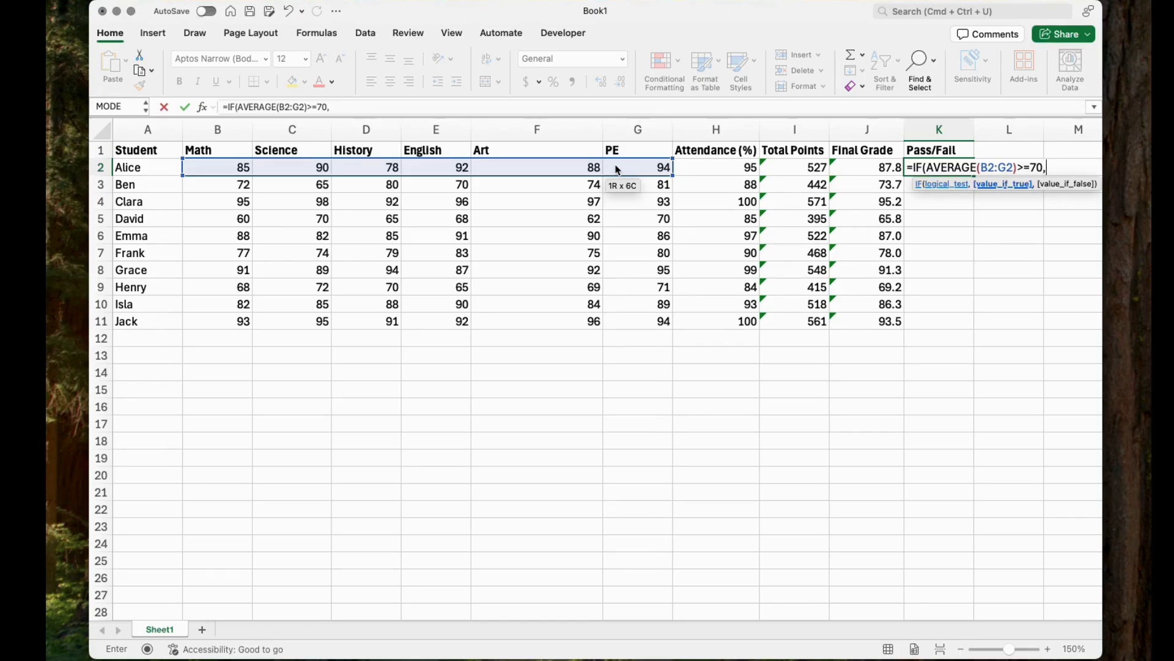
type("\"Pass\",")
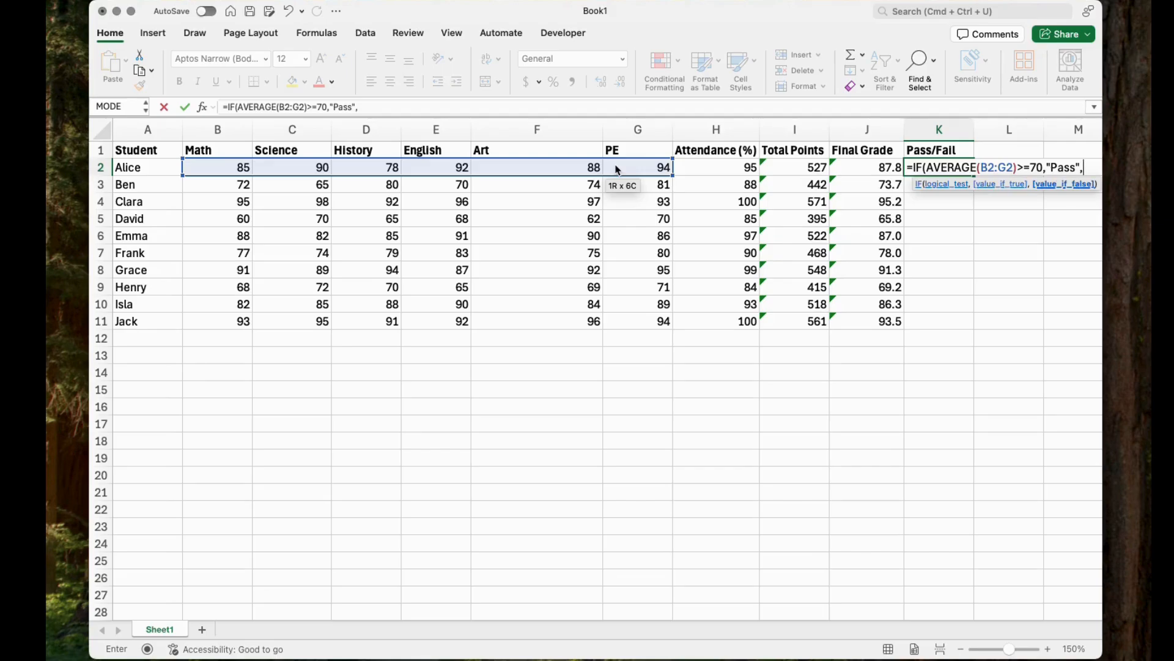
type("\"Fail")
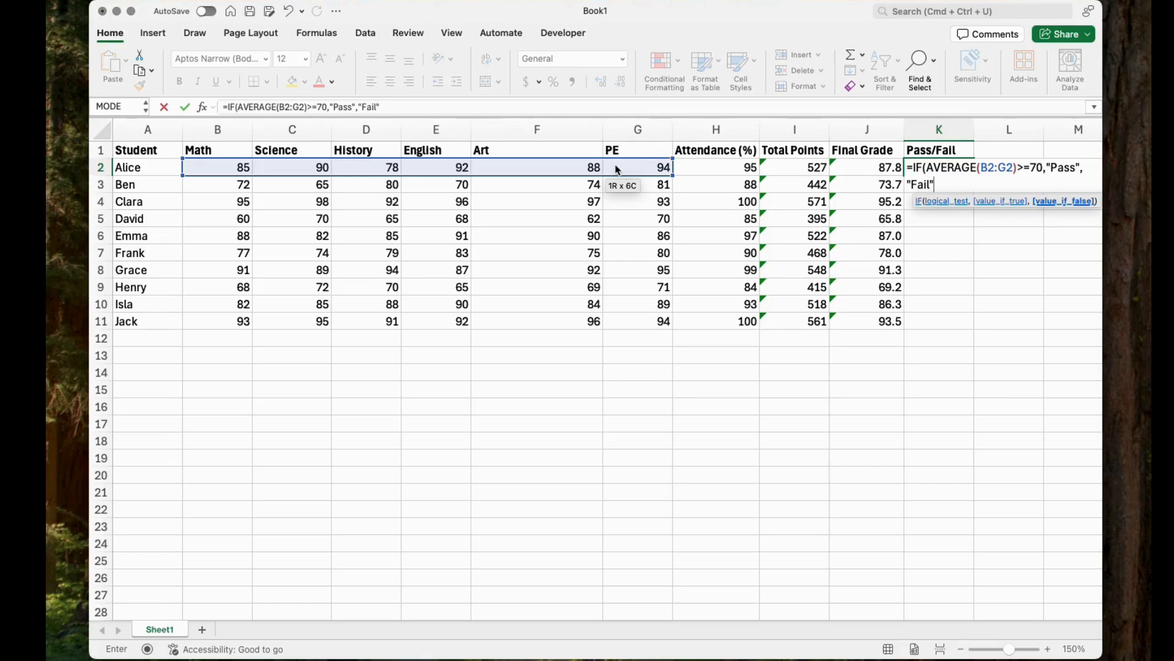
type("\")")
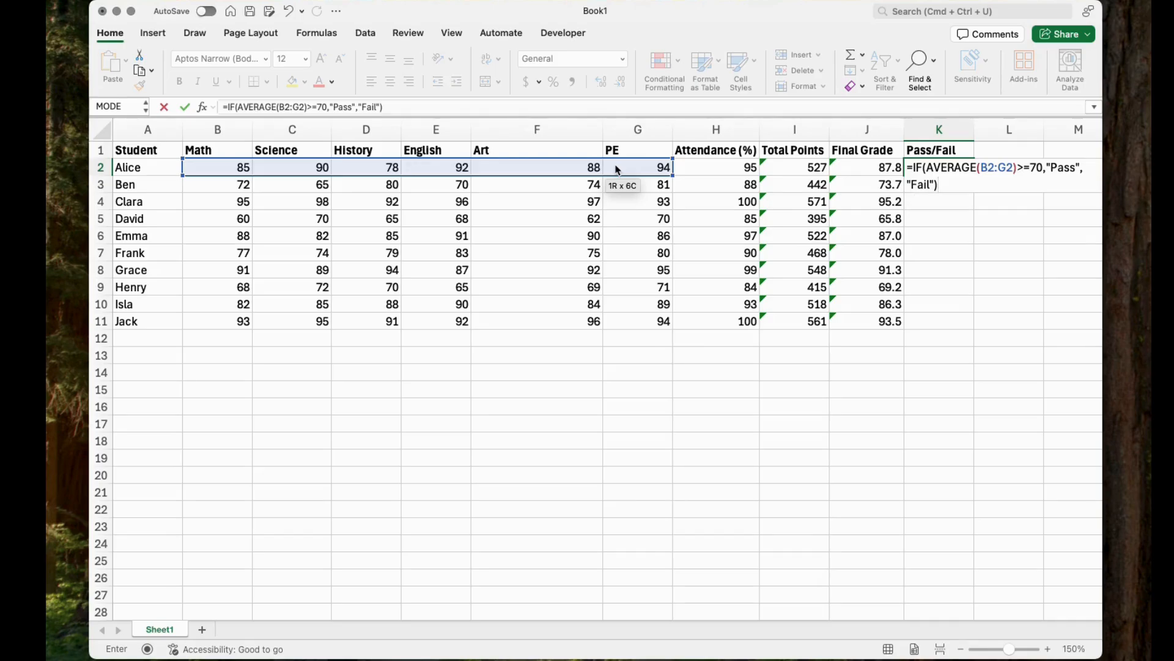
key("Return")
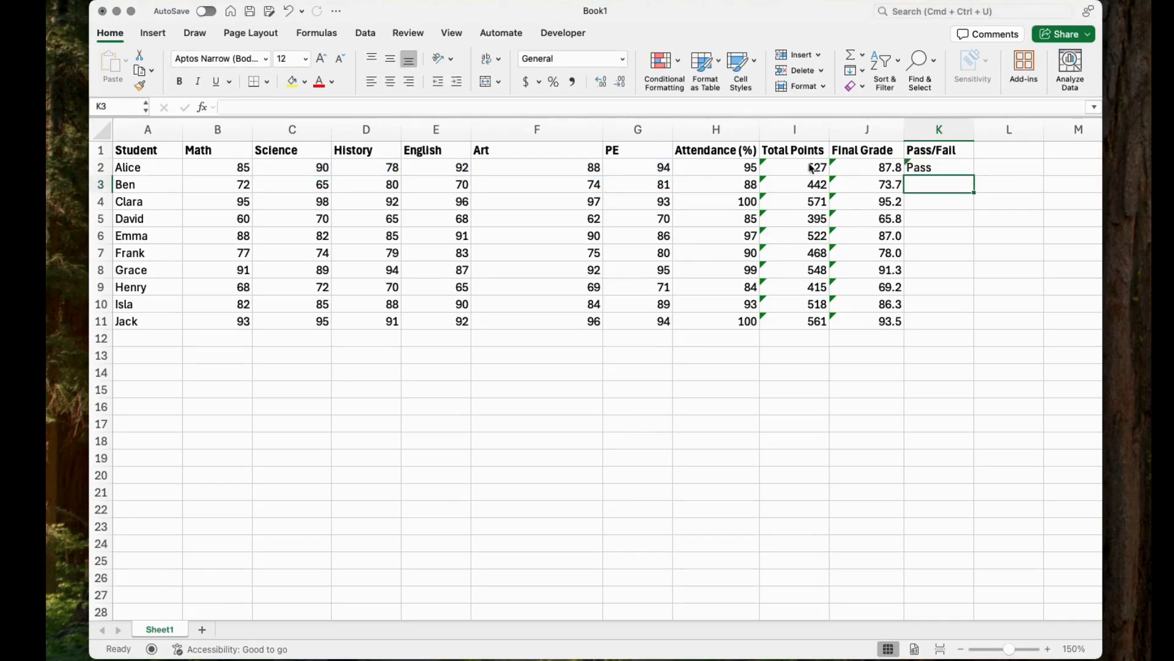
Step: Fill the Pass/Fail formula from K2 down to K11 and enter the header Missing Grade in L1
left_click(932, 172)
left_click_drag(975, 177, 969, 328)
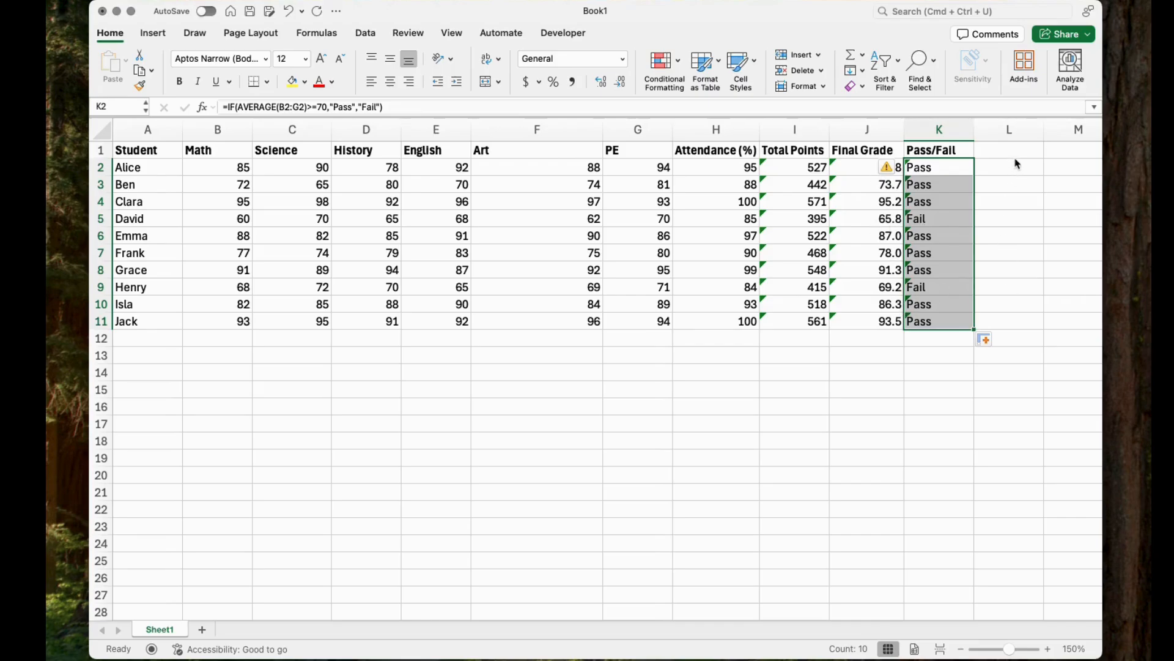
left_click(1009, 153)
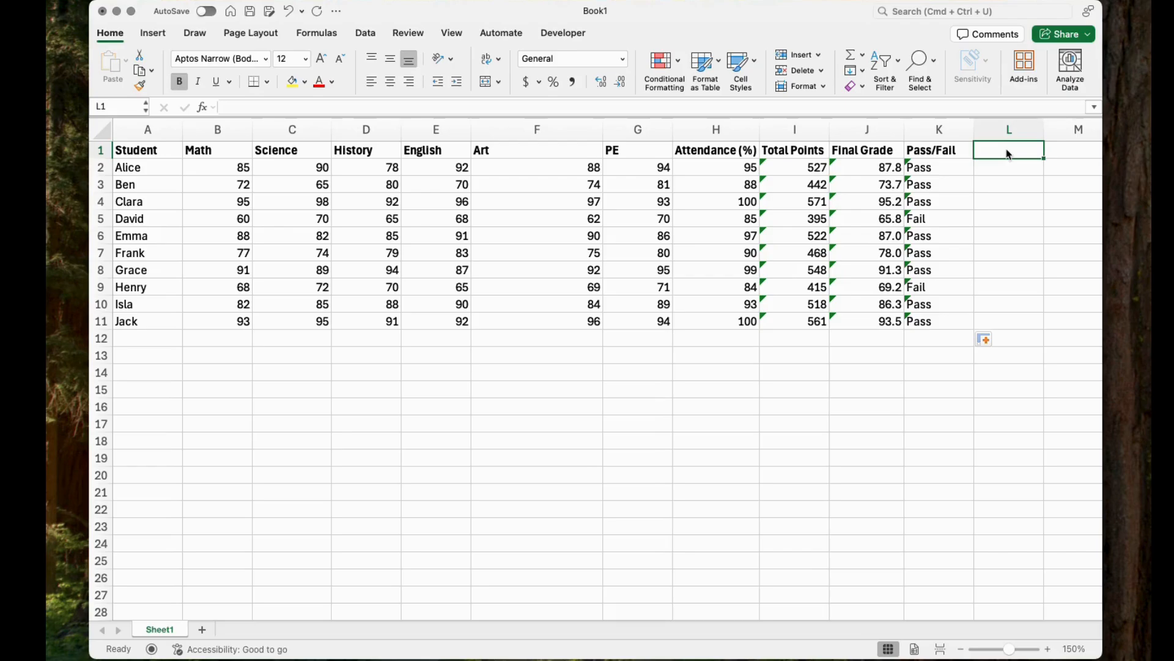
type("Missing G")
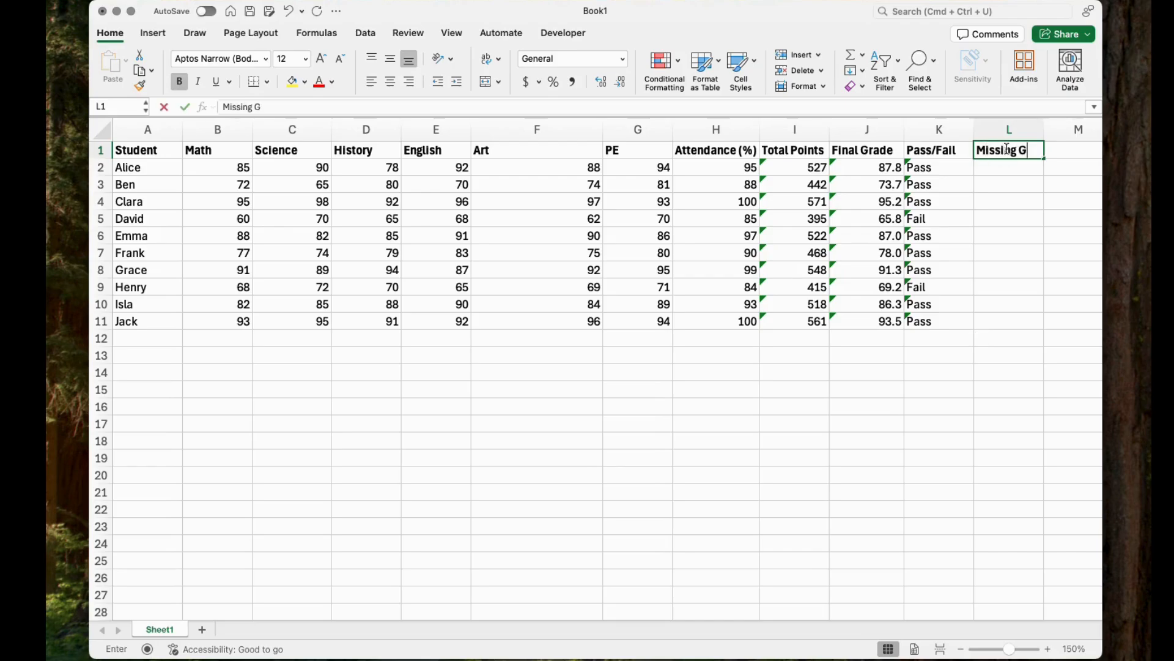
type("rade")
key("Return")
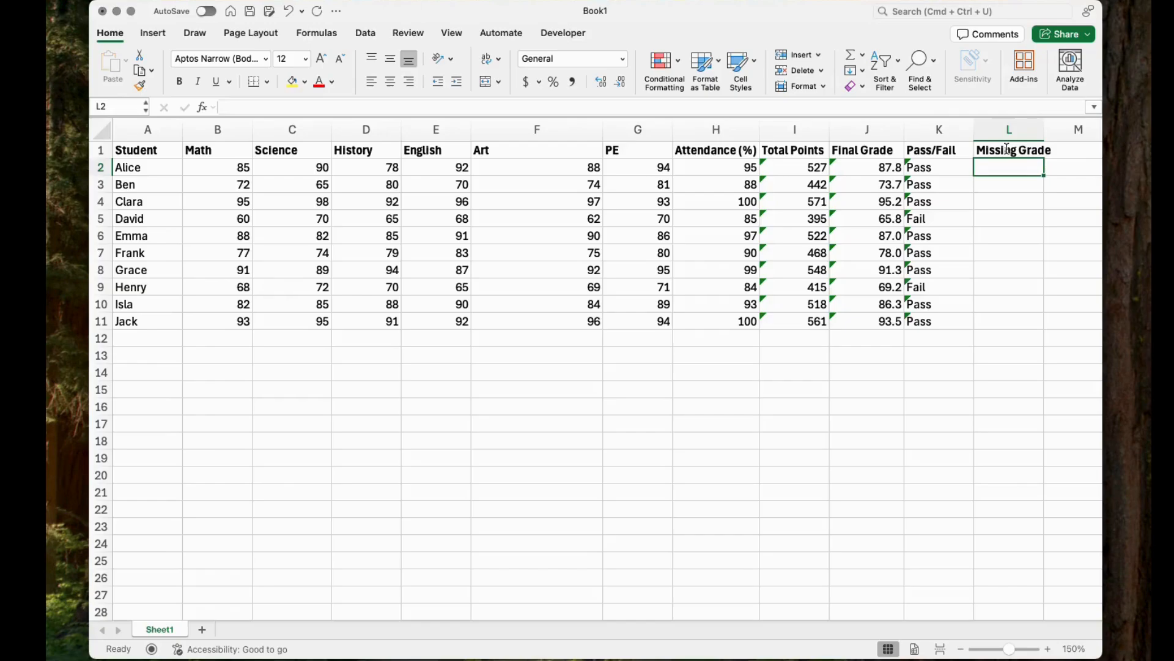
Step: Enter a COUNT formula over B2:G2 in L2 and fill it down to L11
type("=cou")
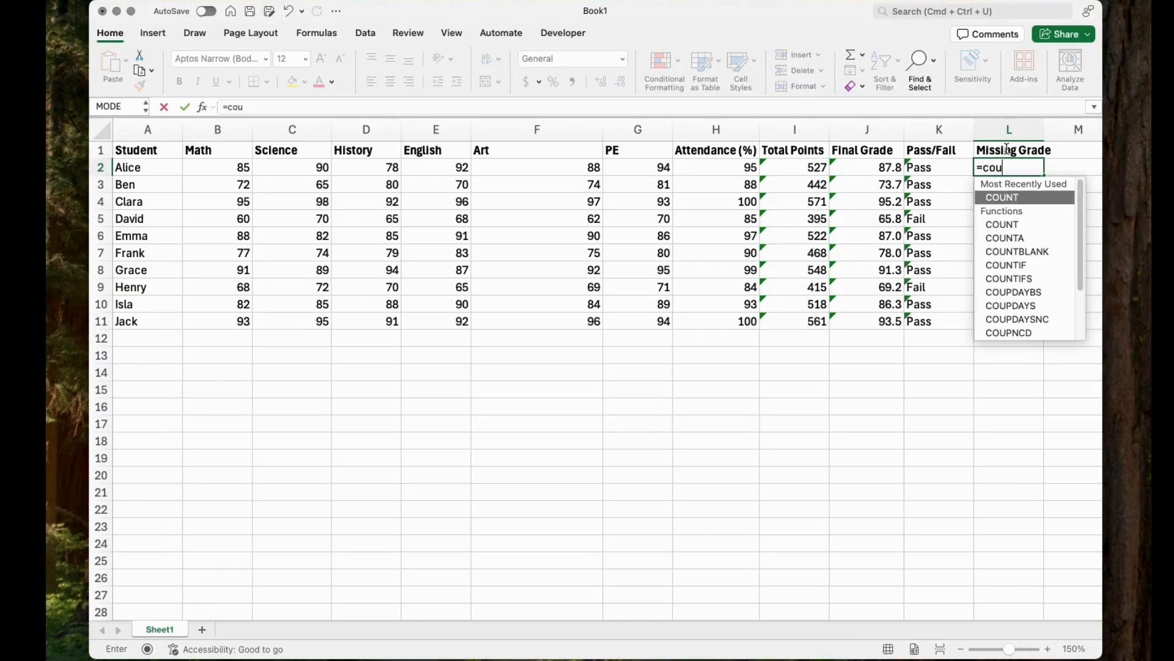
double_click(1021, 199)
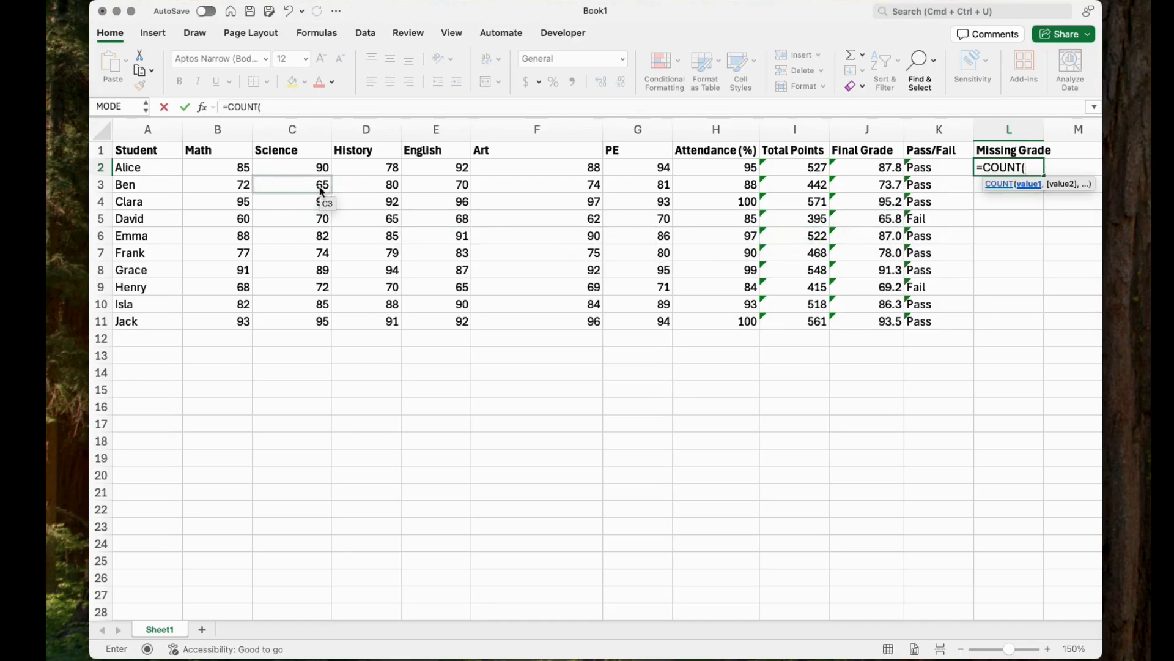
left_click_drag(234, 175, 621, 169)
type(")")
key("Return")
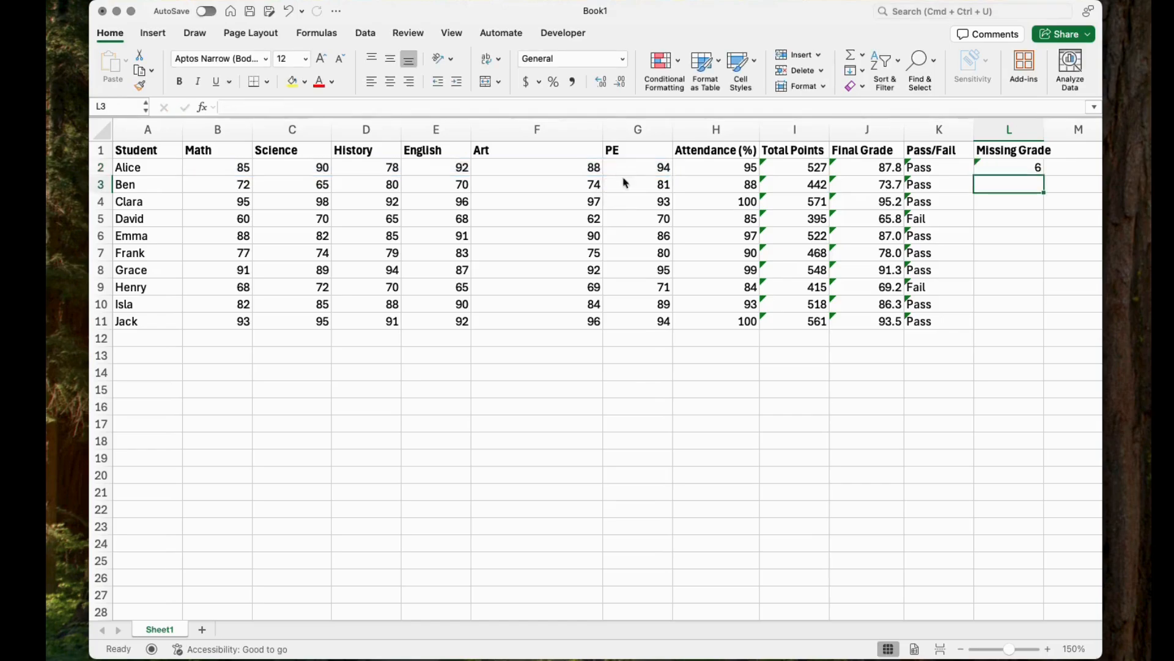
left_click(993, 169)
left_click_drag(1043, 175, 1033, 325)
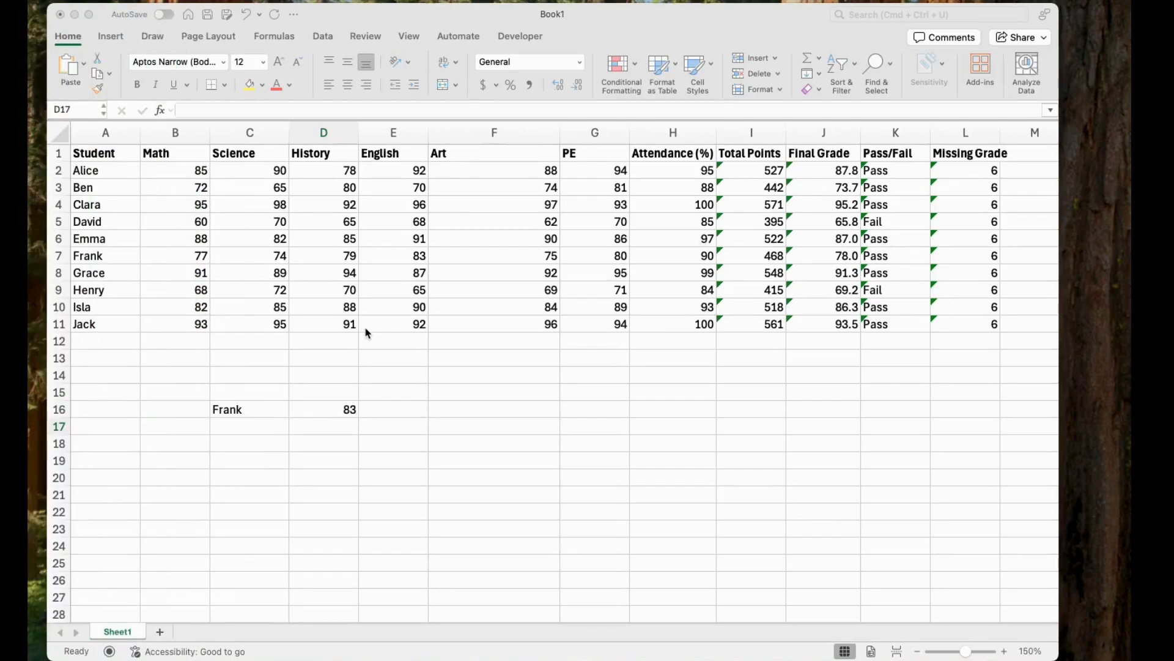
Step: Enter =XLOOKUP(C16,A2:A11,E2:E11, "Not Found") in D17 to look up the English score of the student named in C16
left_click(300, 429)
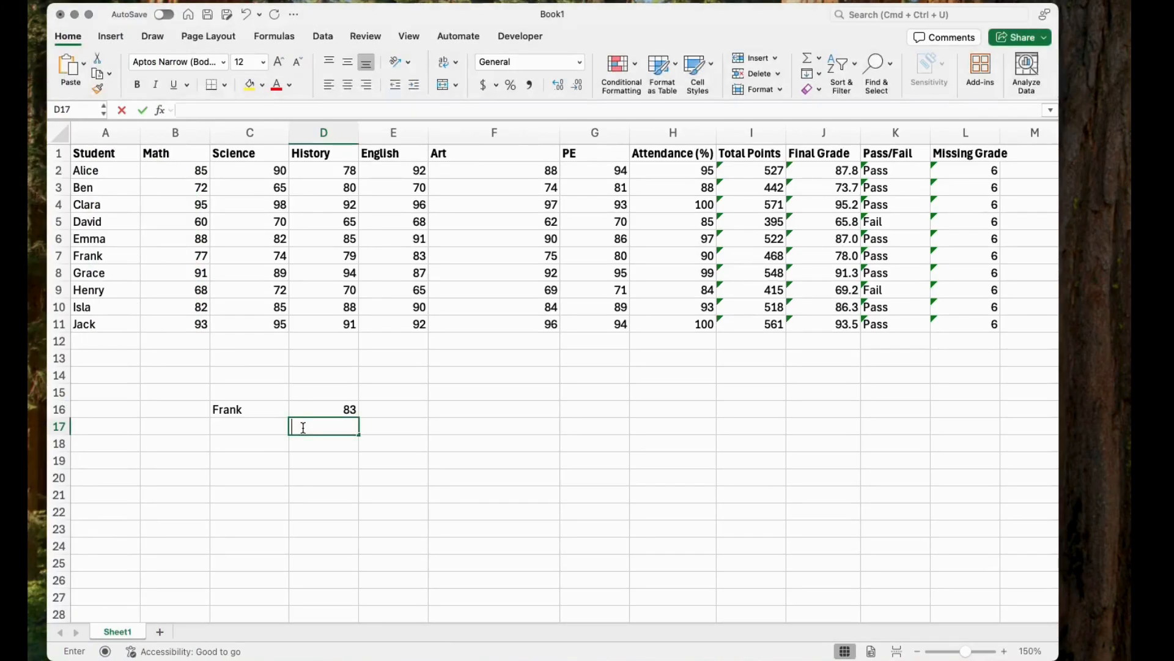
type("=xlo")
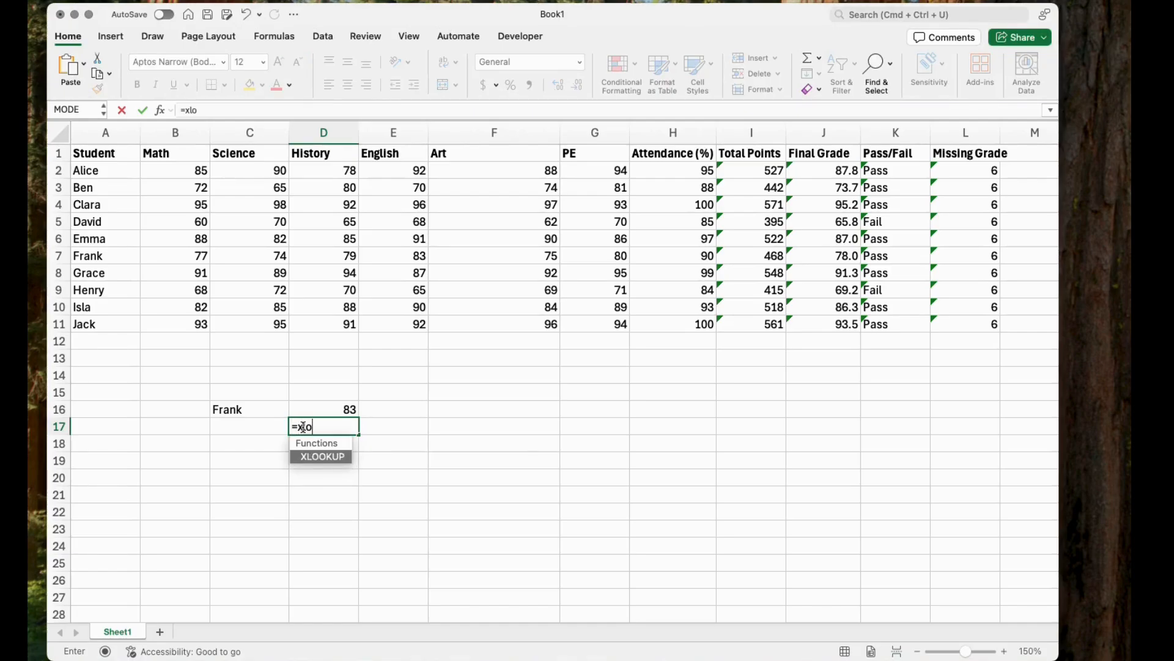
double_click(320, 457)
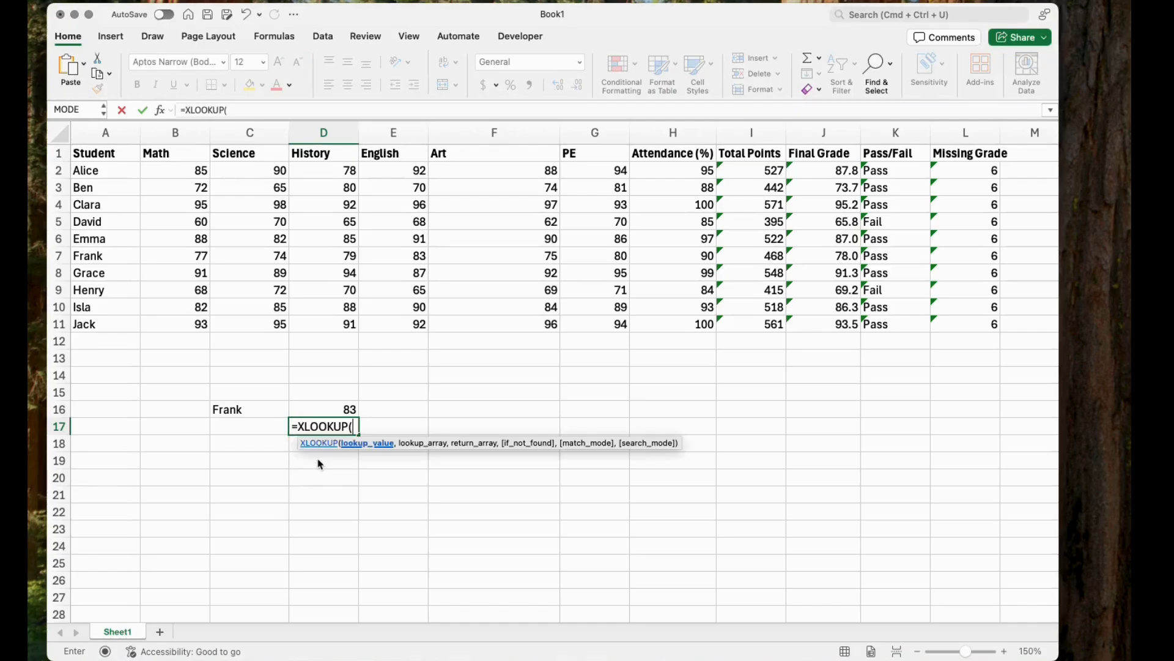
left_click(264, 410)
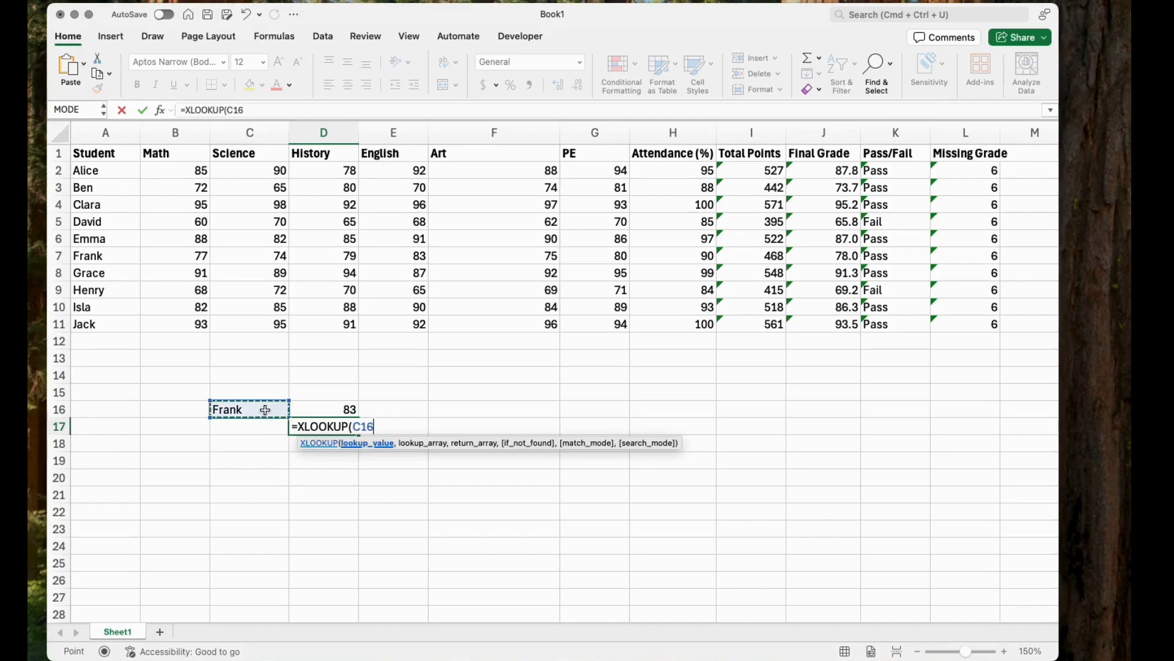
type(",")
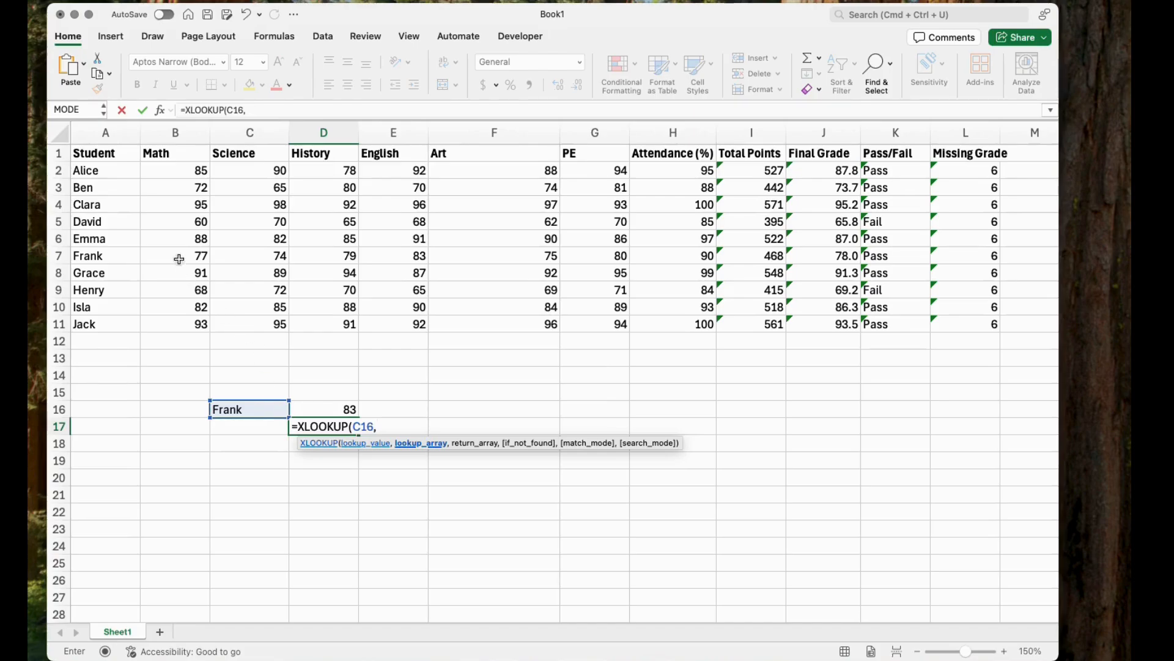
left_click_drag(113, 177, 106, 336)
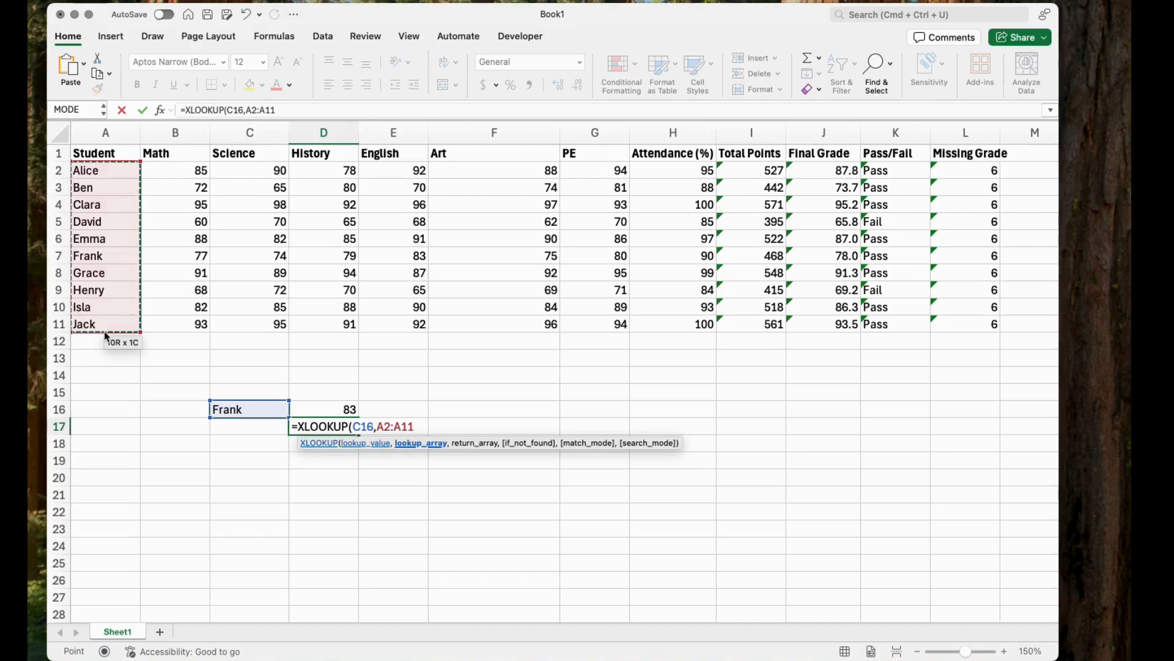
type(",")
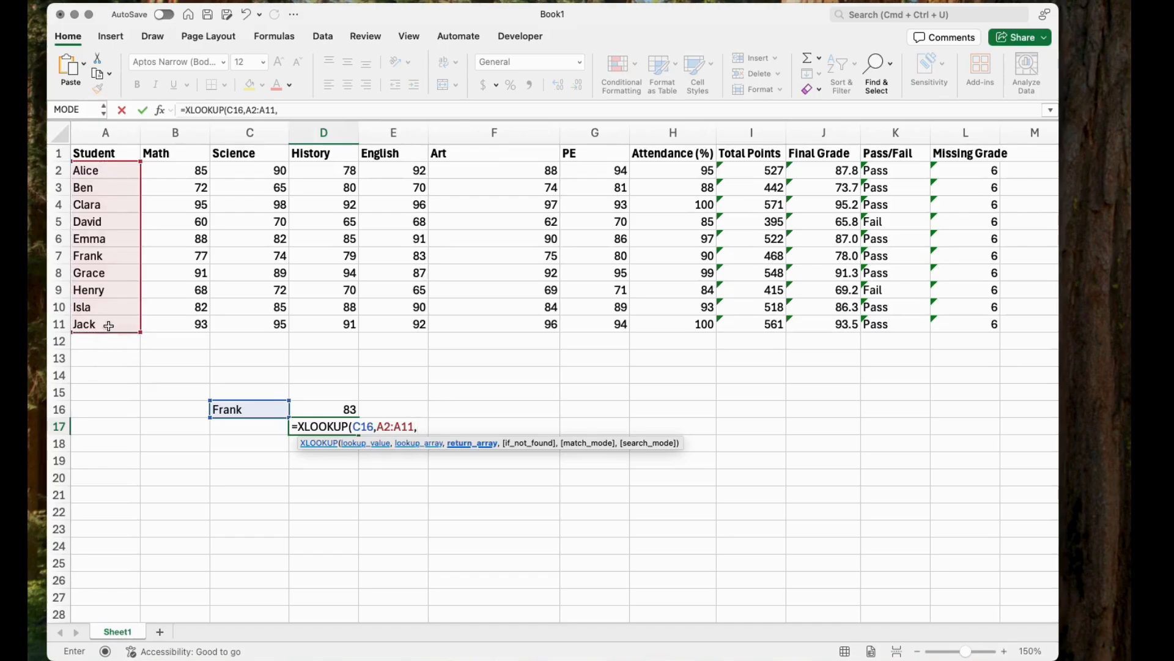
left_click_drag(377, 174, 389, 323)
type(", \"")
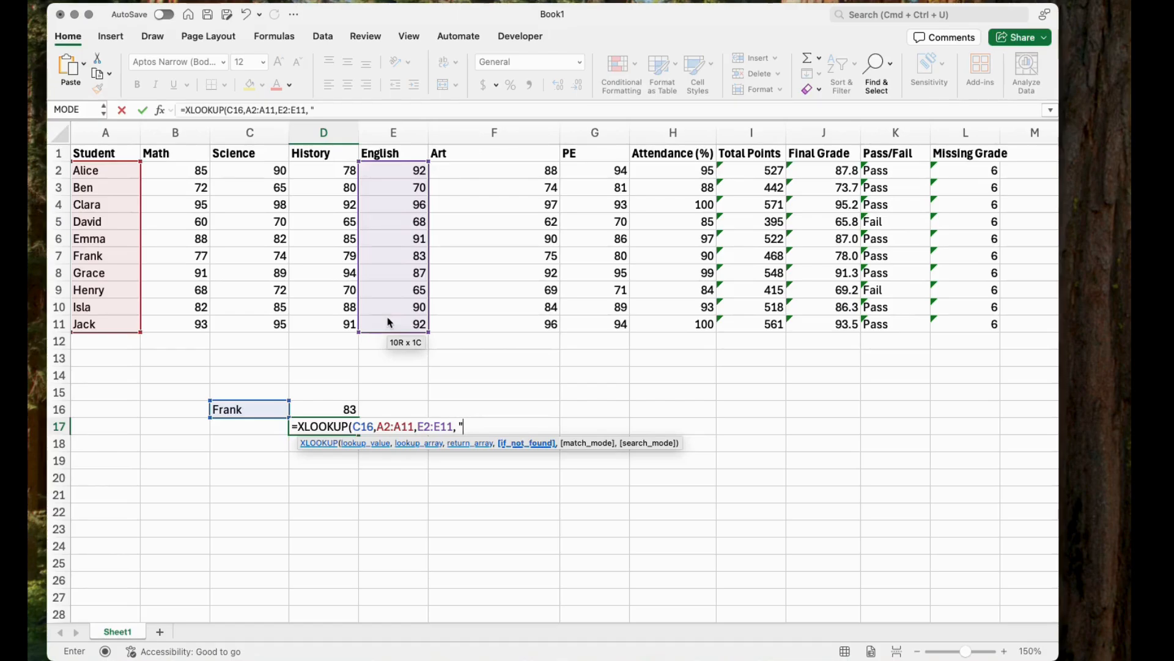
type("Not Found\"")
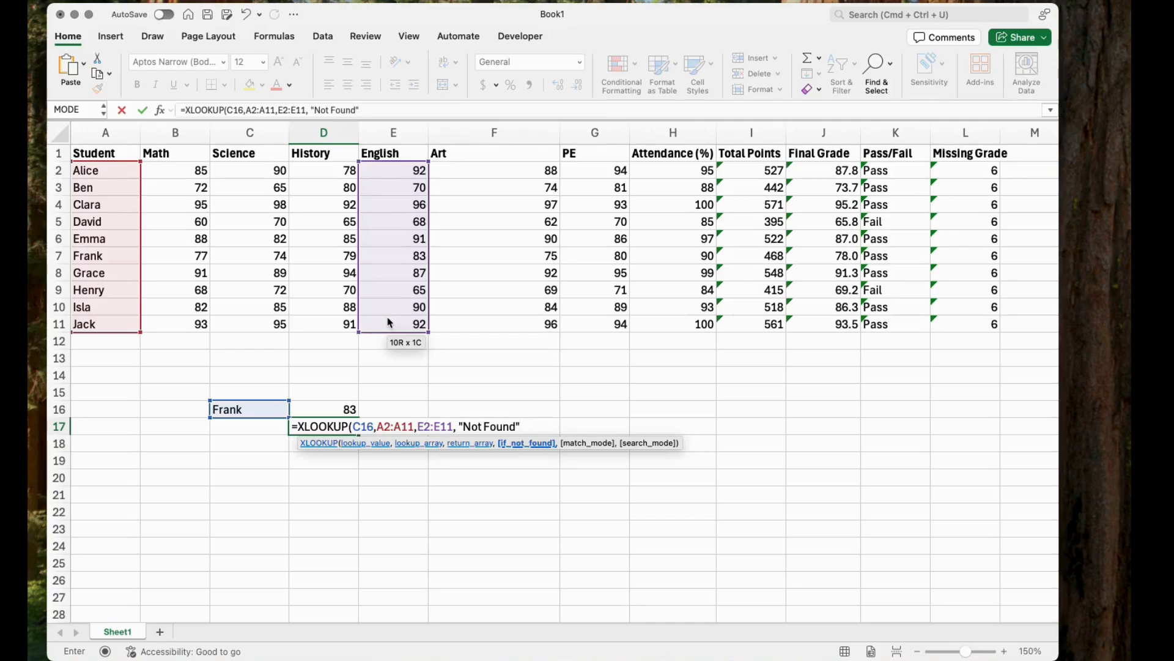
type(")")
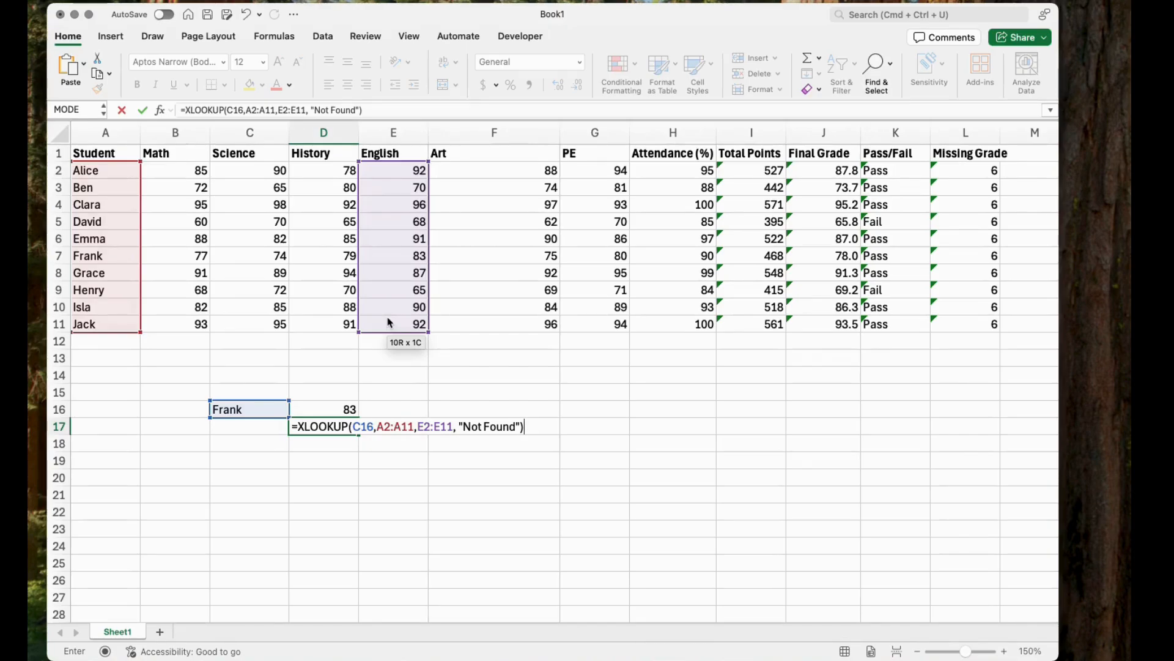
key("Return")
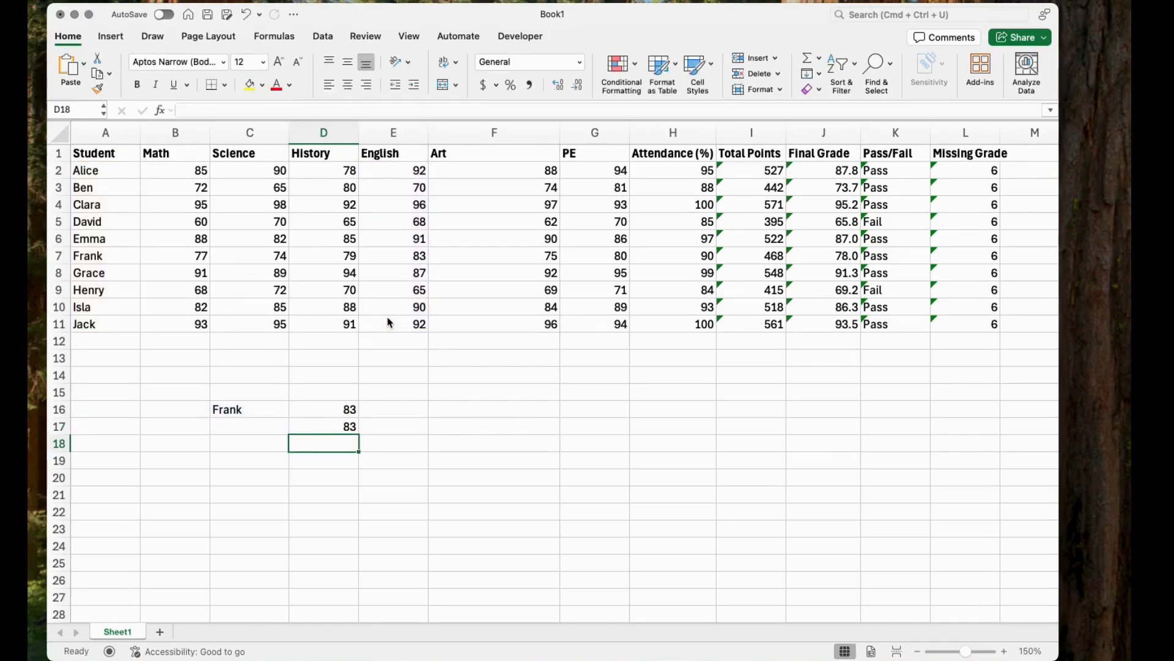